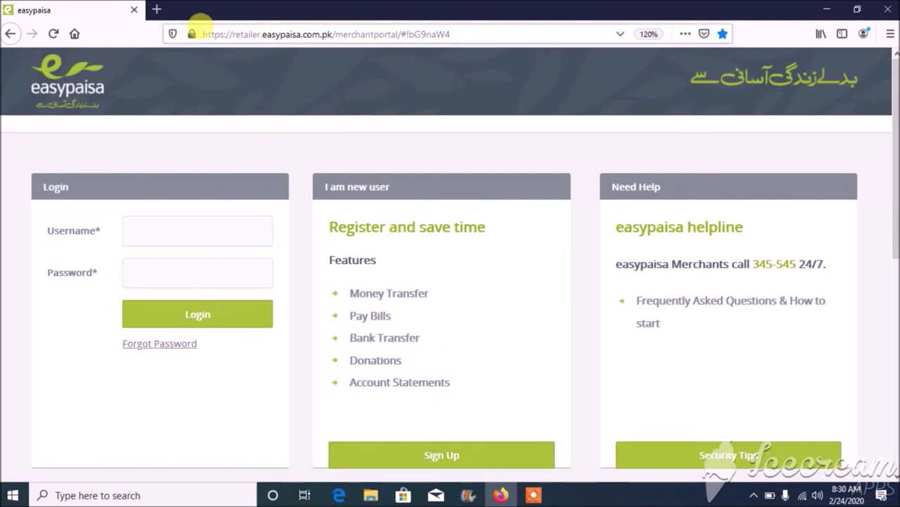
- Highlight the secure https part of the portal address, then select the login username field
left_click_drag(224, 34, 232, 33)
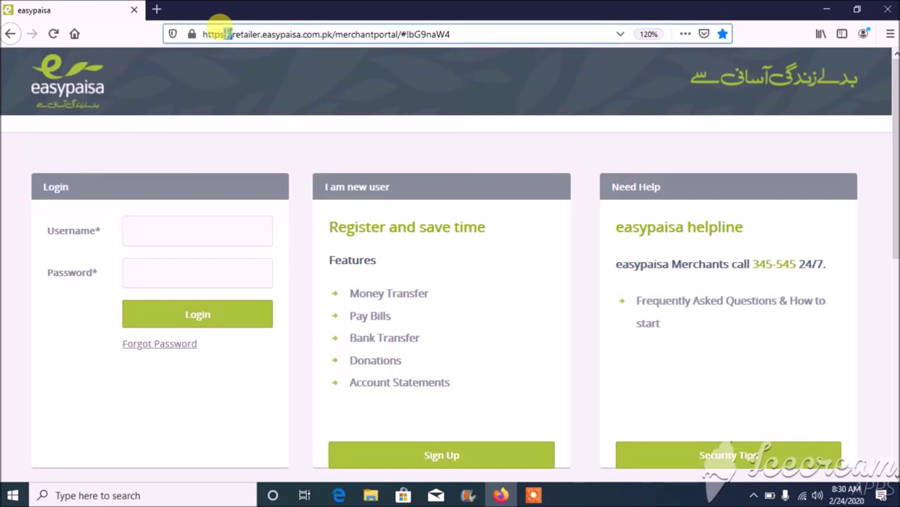
left_click(250, 27)
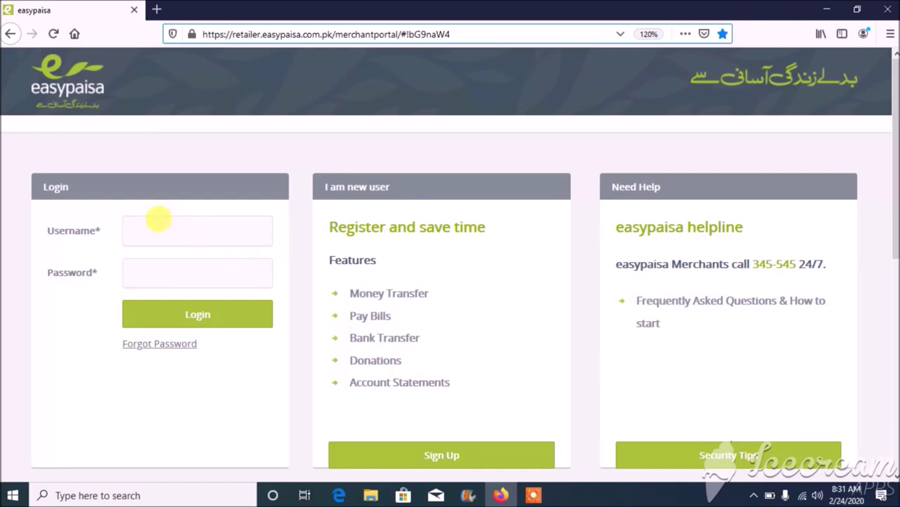
left_click(158, 219)
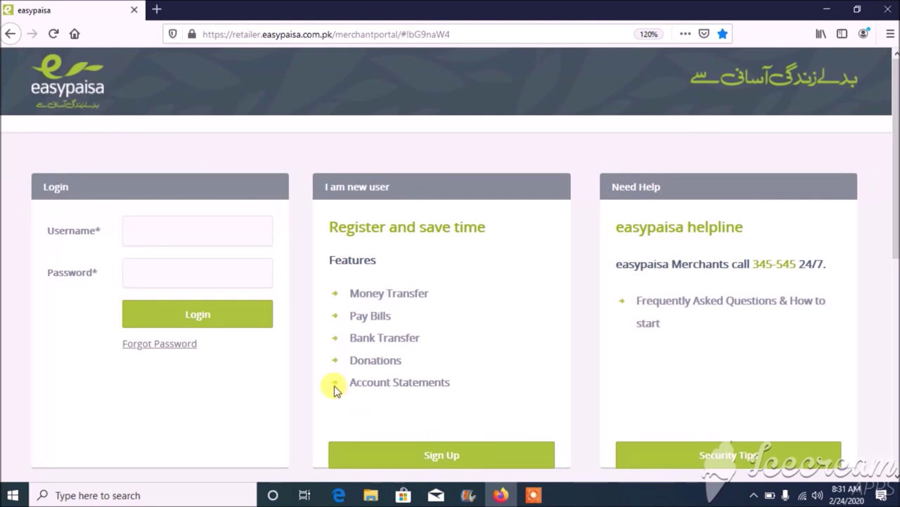
- Try signing up with the retailer user name and USSD PIN; on 'Account already exist', return to login
left_click(467, 455)
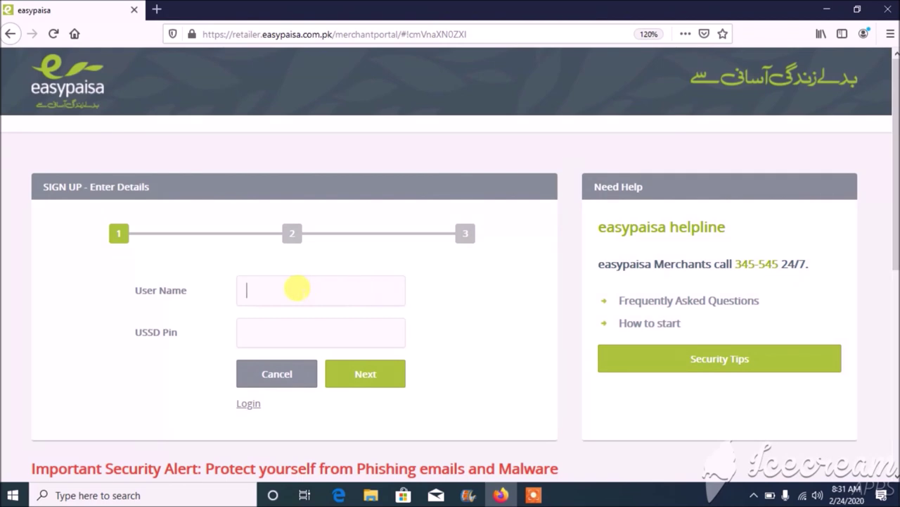
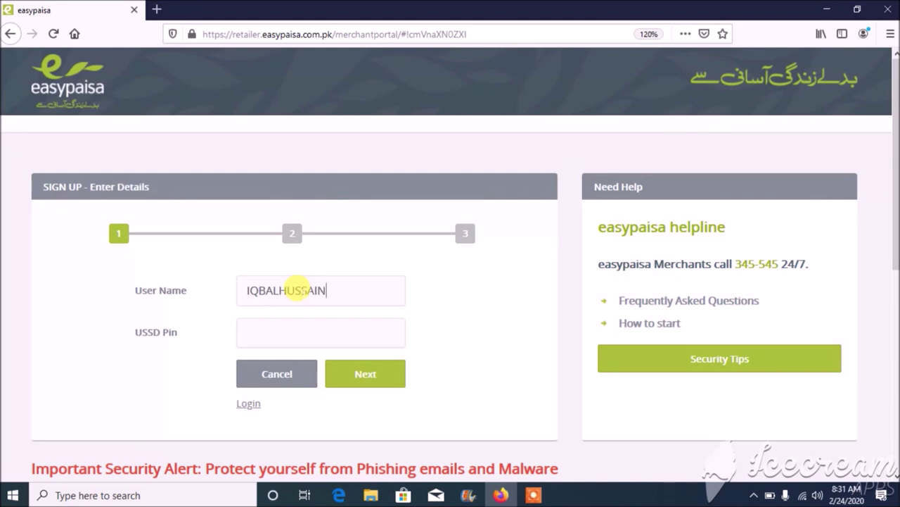
left_click(274, 331)
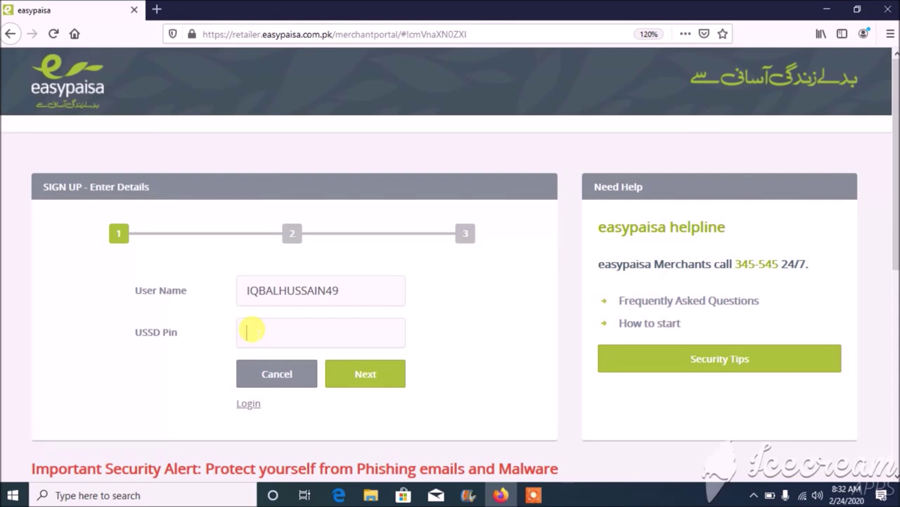
type("•••••")
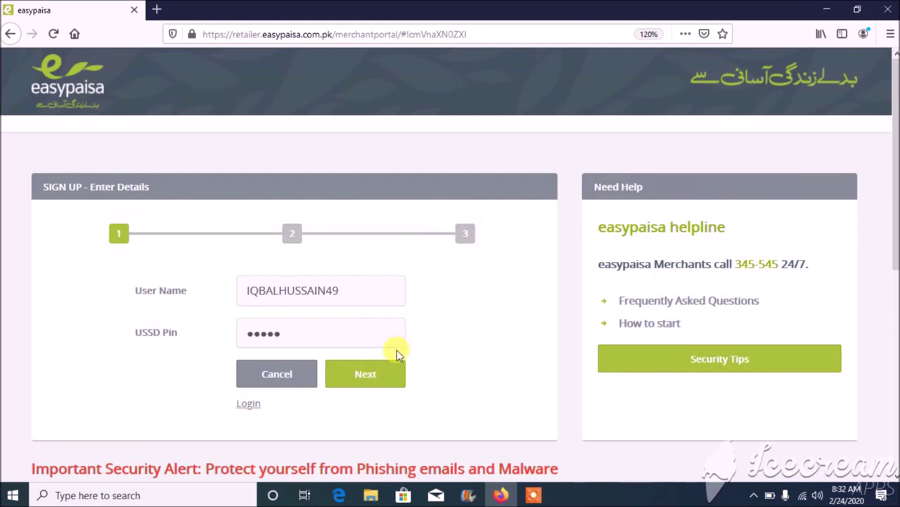
left_click(379, 379)
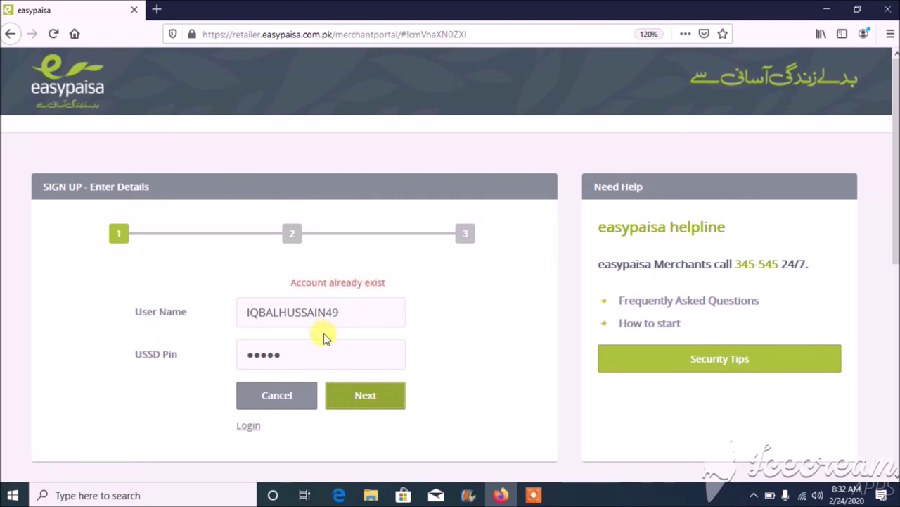
left_click(250, 426)
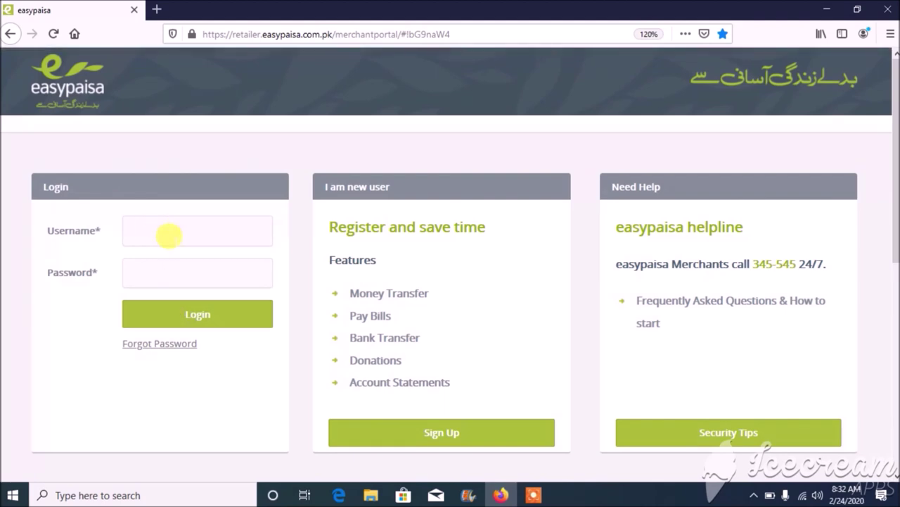
- Enter the retailer username and account password in the Login panel and submit them
left_click(171, 230)
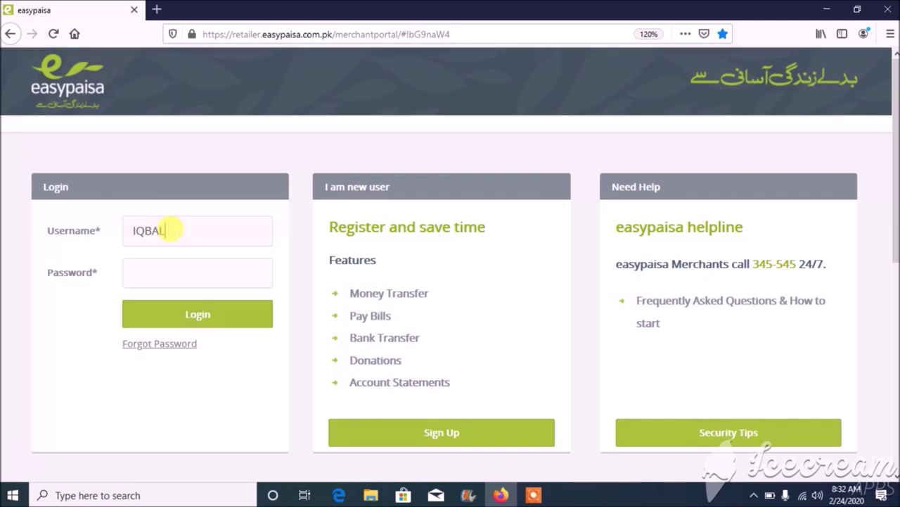
left_click(163, 268)
type("a")
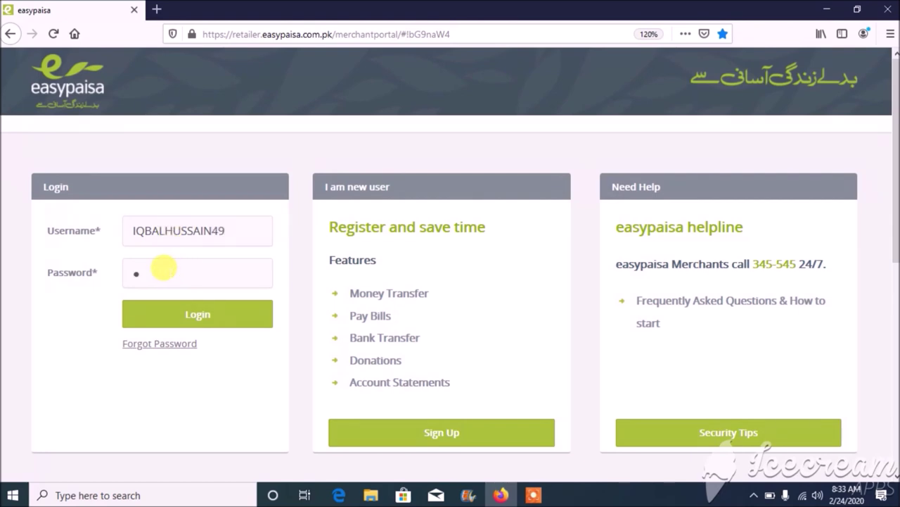
type("••")
key("BackSpace")
key("BackSpace")
key("BackSpace")
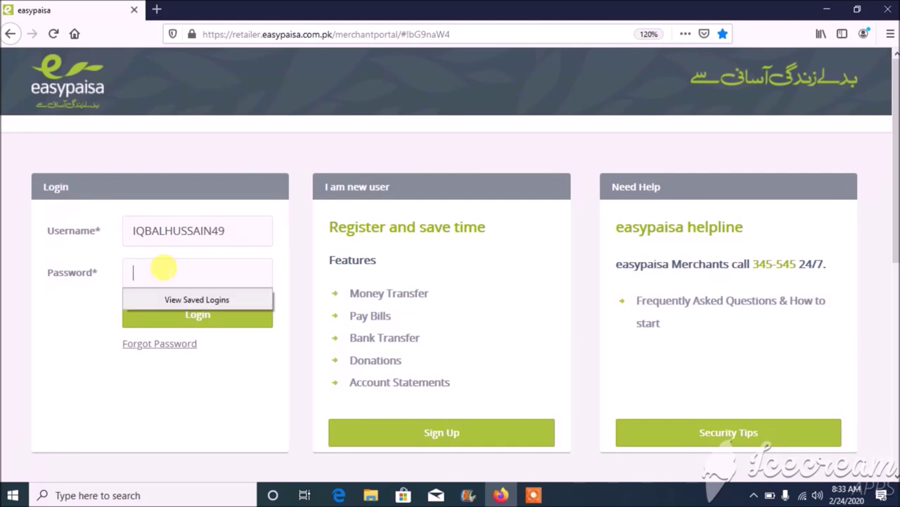
type("•")
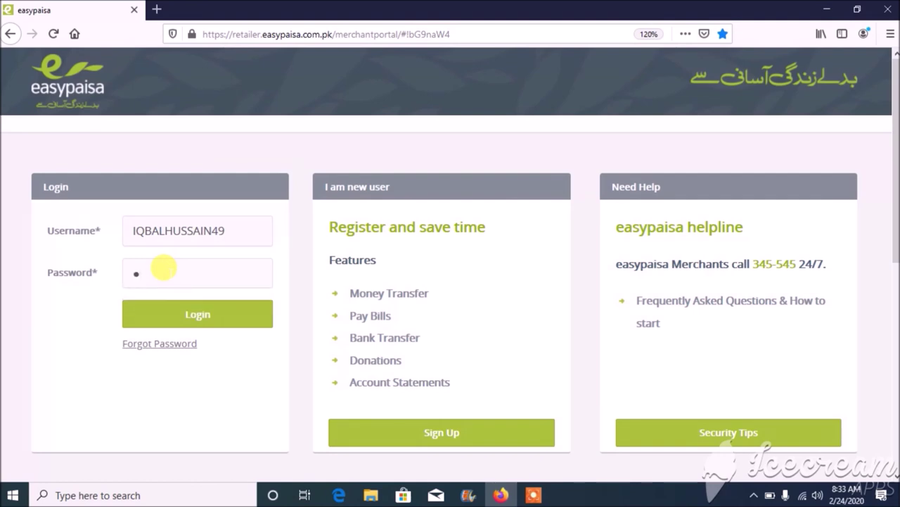
type("•••••••")
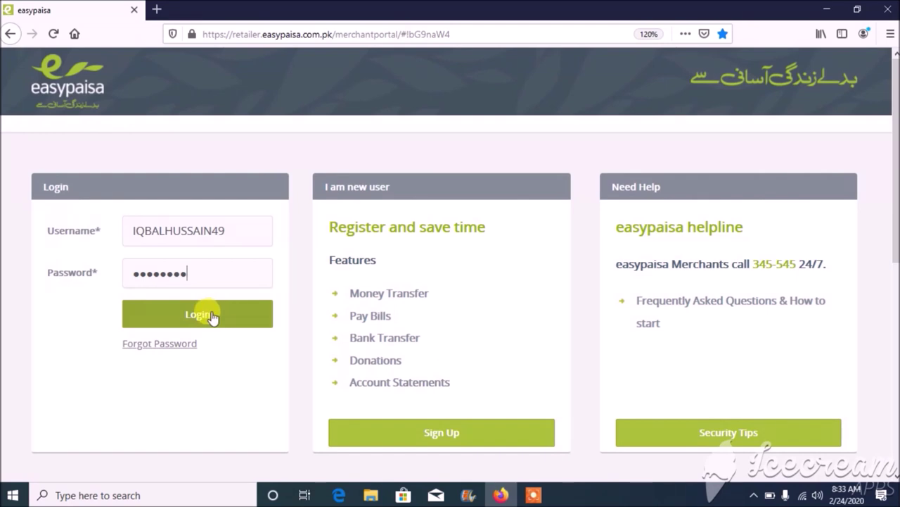
left_click(213, 317)
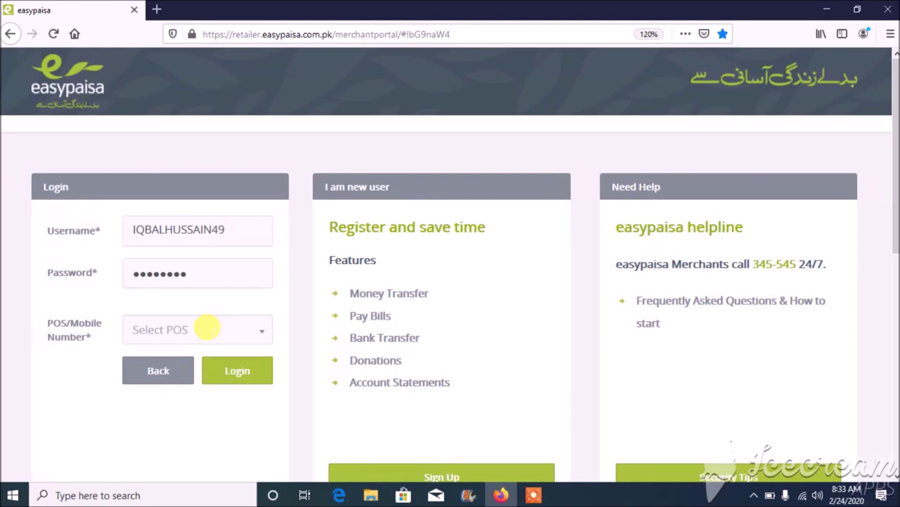
- Choose the registered POS mobile number, continue the login, and enter the one-time passcode
left_click(260, 332)
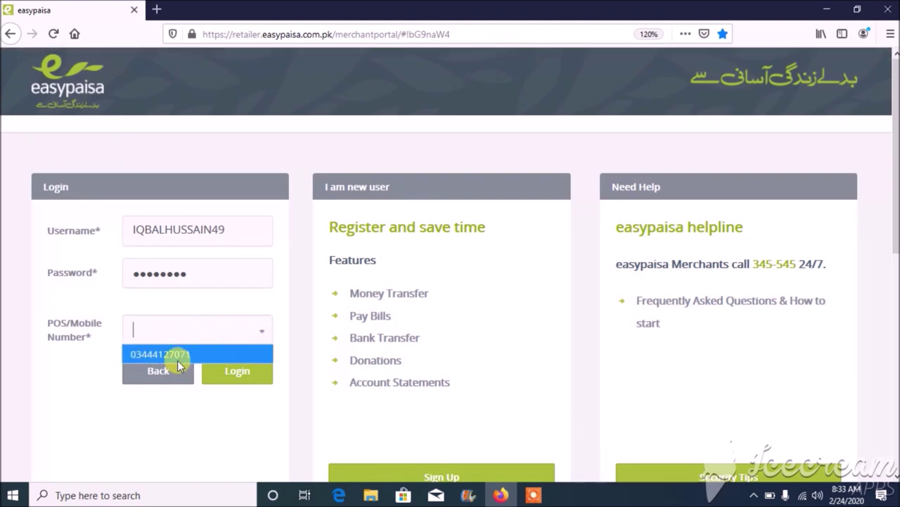
left_click(189, 355)
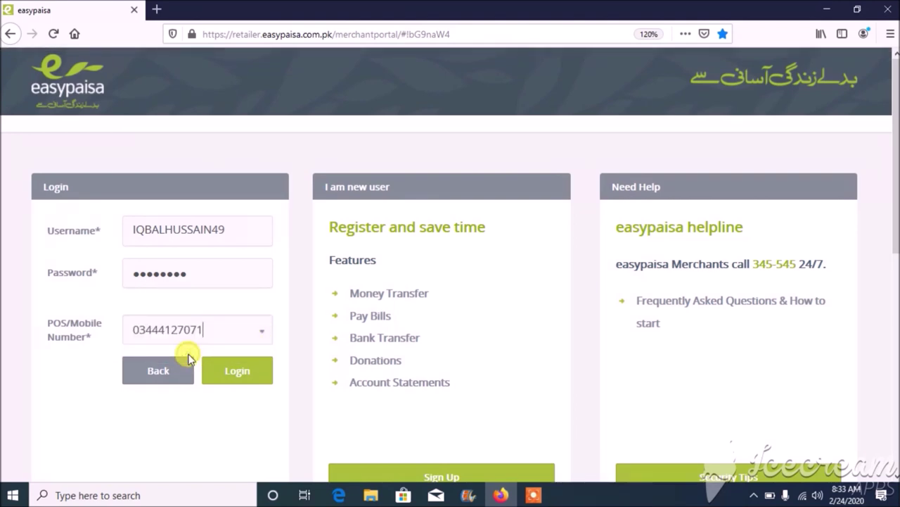
left_click(250, 371)
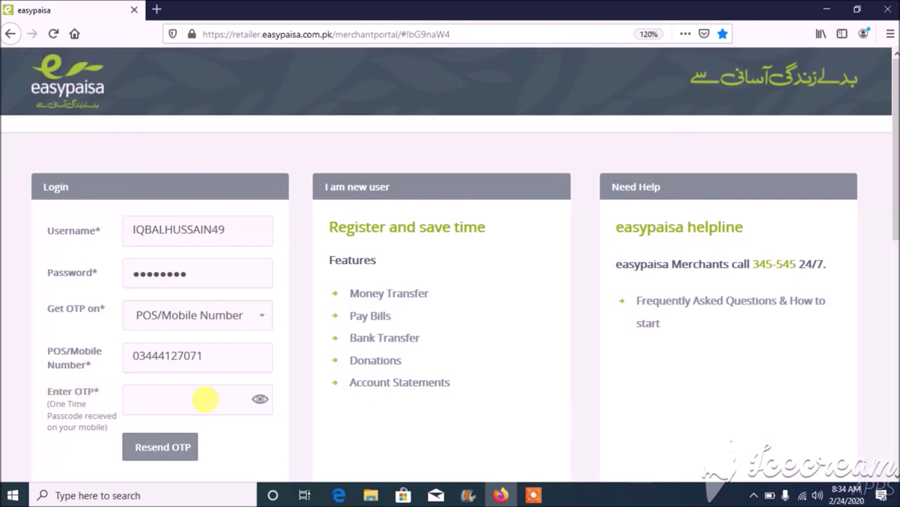
left_click(187, 398)
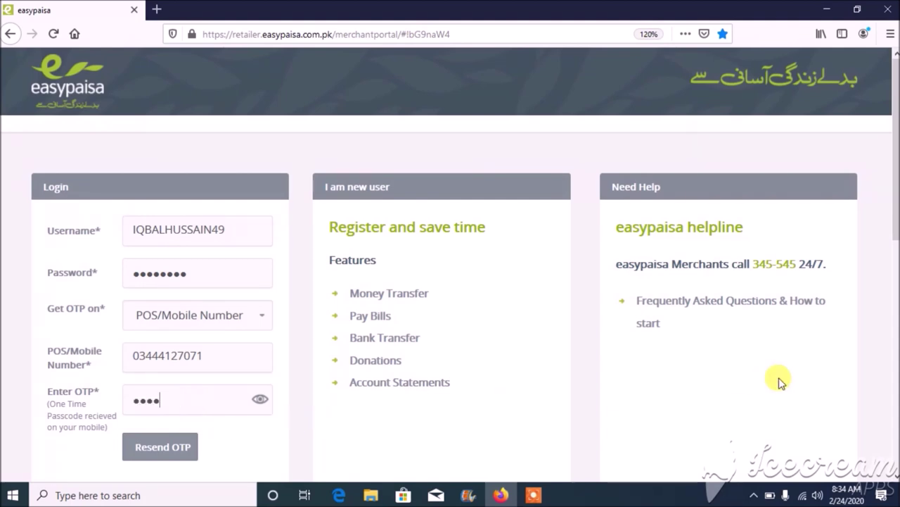
scroll(893, 481, "down", 1)
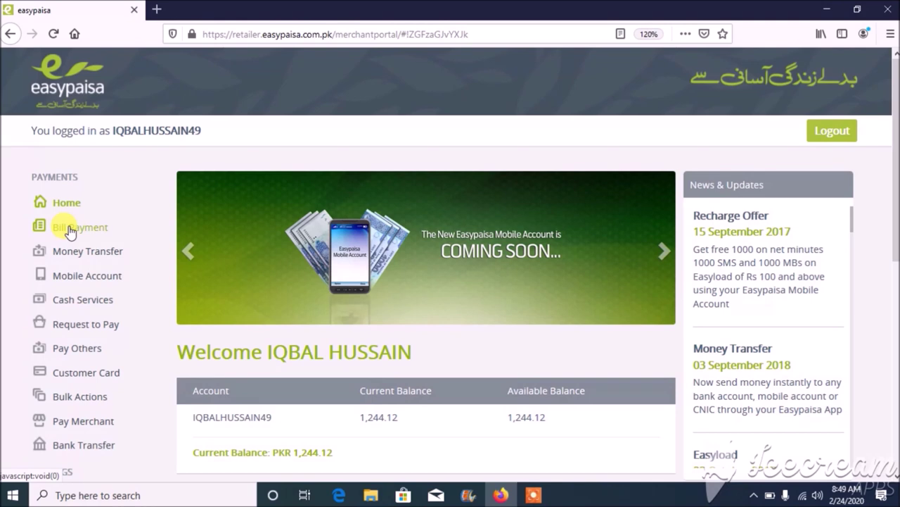
- Open Single Bill Payments under Bill Payment in the sidebar
left_click(63, 230)
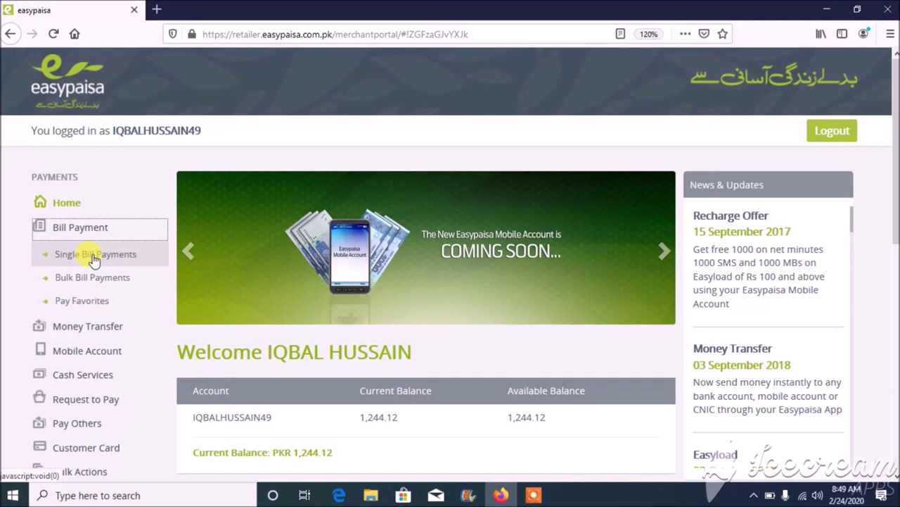
left_click(94, 255)
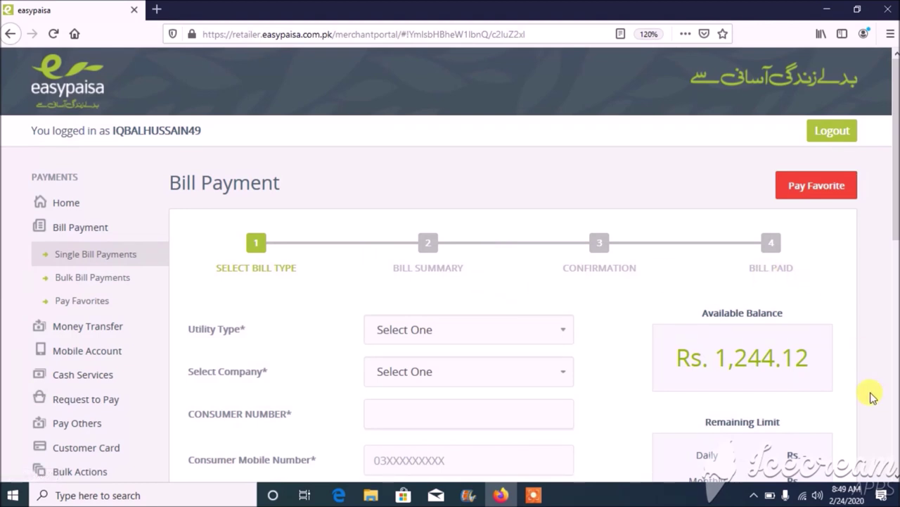
- Choose Electricity as the utility type and MEPCO as the billing company
scroll(892, 473, "down", 1)
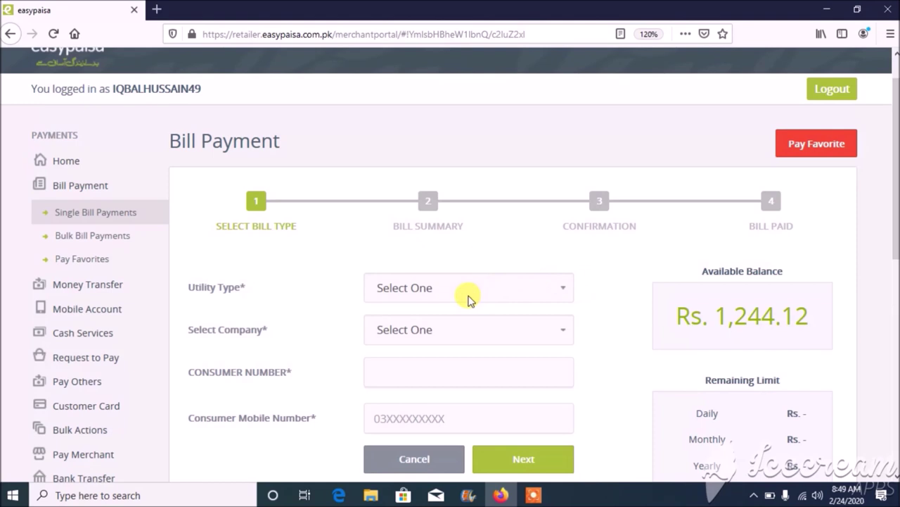
left_click(503, 288)
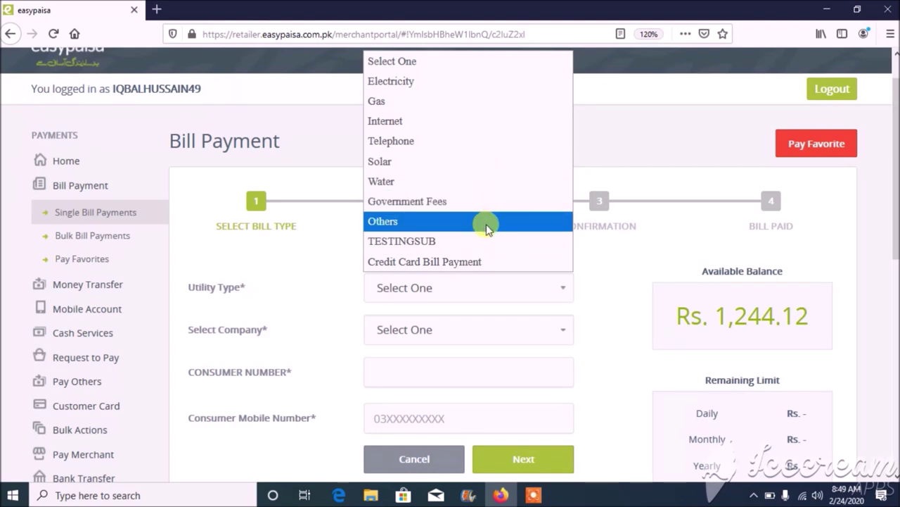
left_click(522, 94)
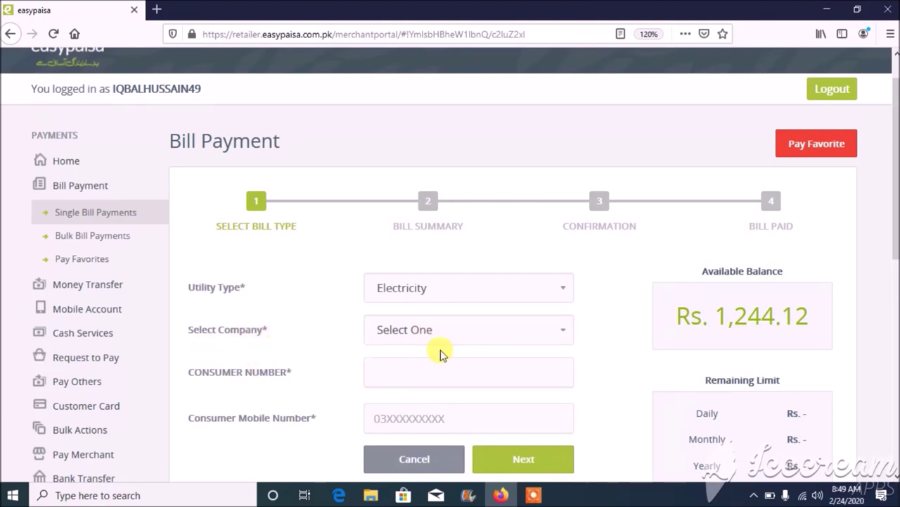
left_click(508, 337)
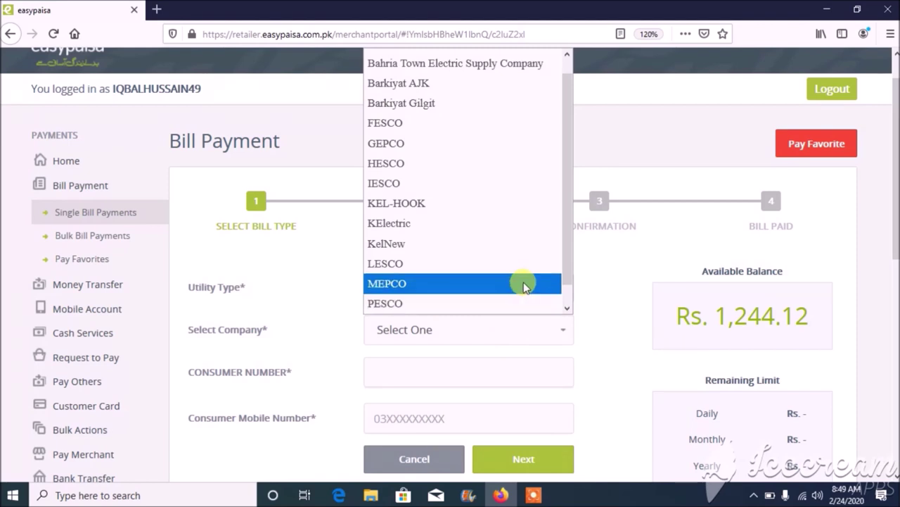
left_click(524, 284)
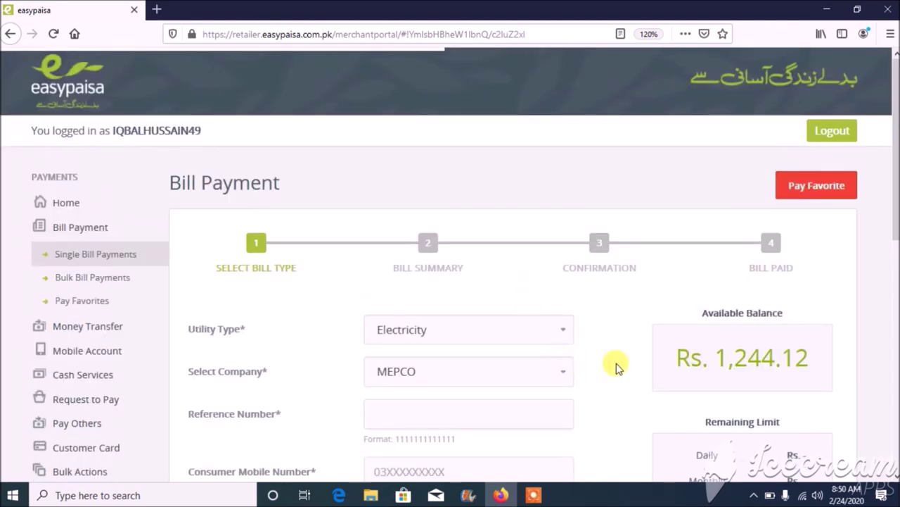
- Switch to the Bulk Bill Payments page
left_click(896, 478)
left_click(896, 478)
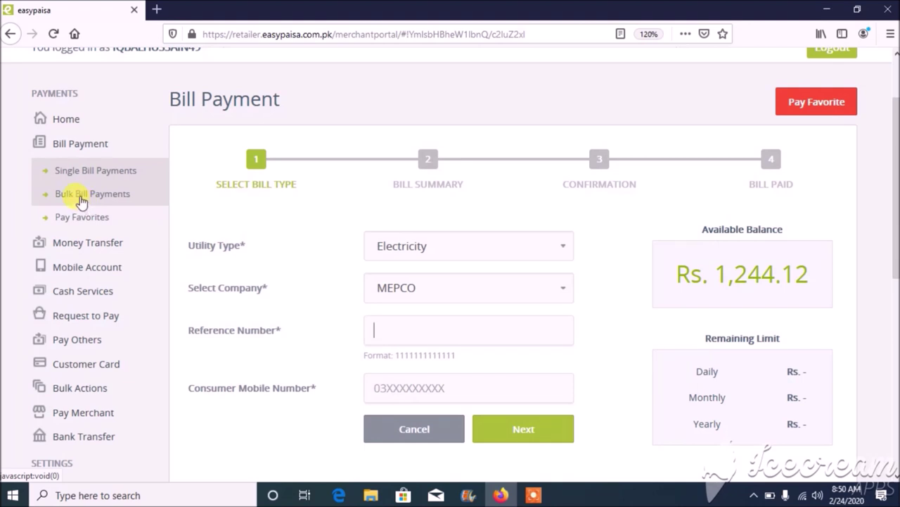
left_click(81, 201)
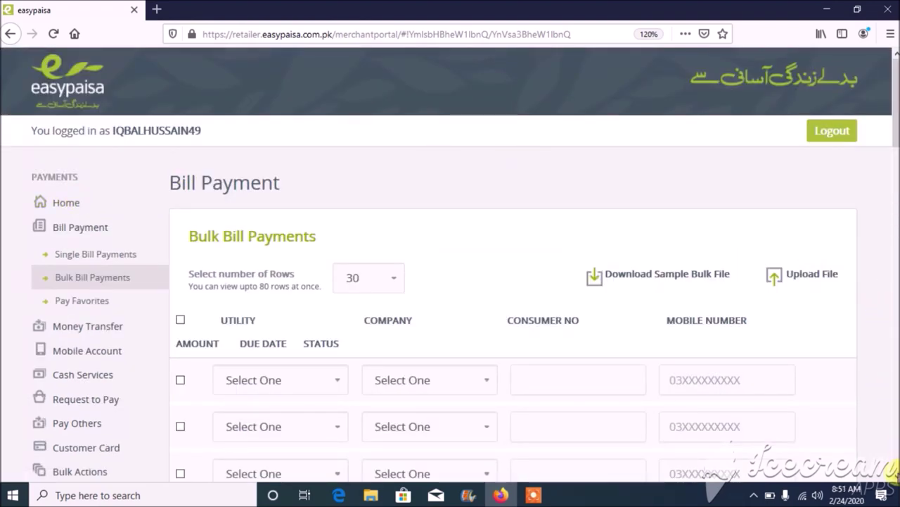
scroll(893, 470, "down", 4)
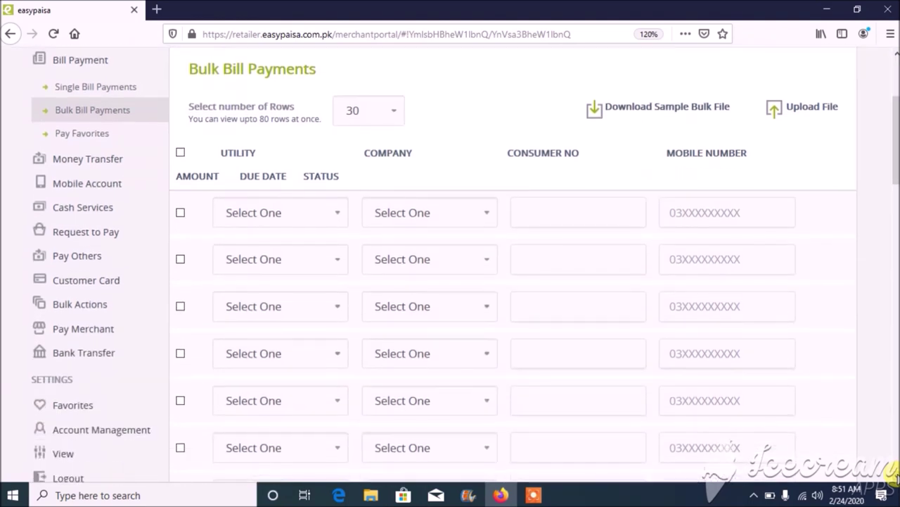
scroll(893, 475, "down", 1)
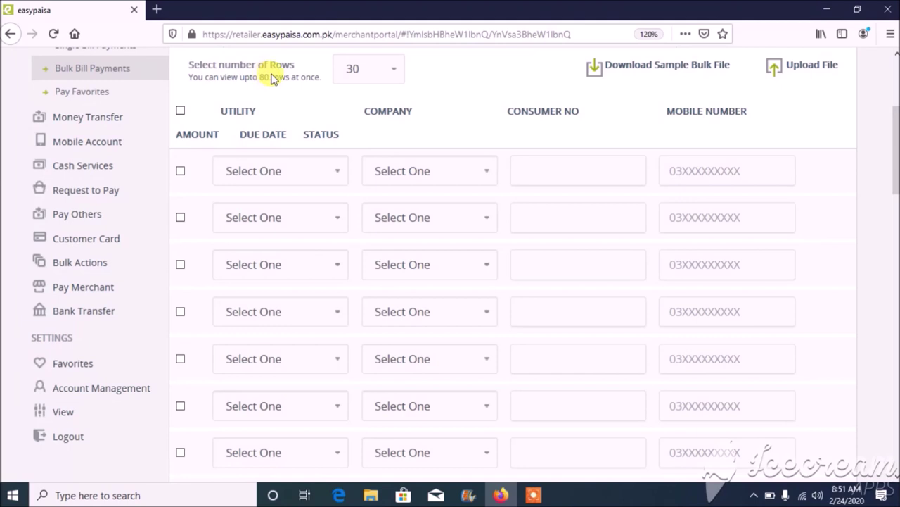
left_click(394, 73)
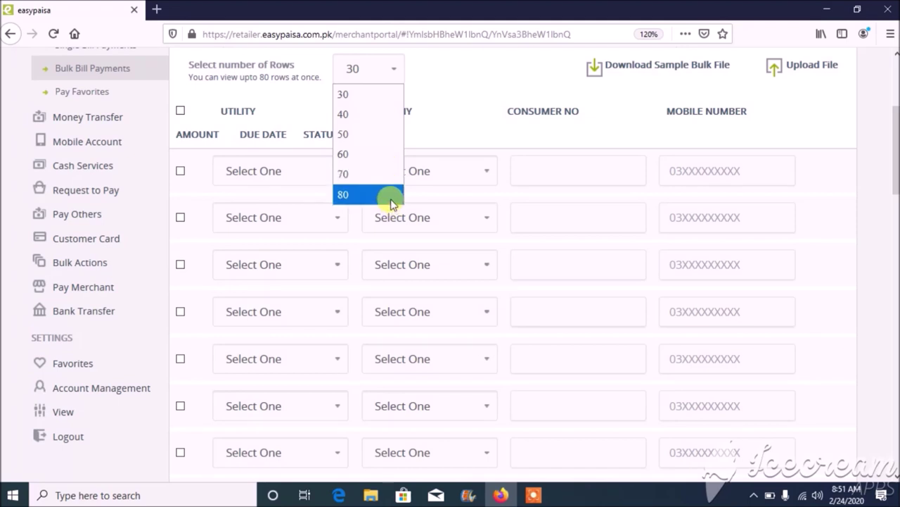
left_click(387, 94)
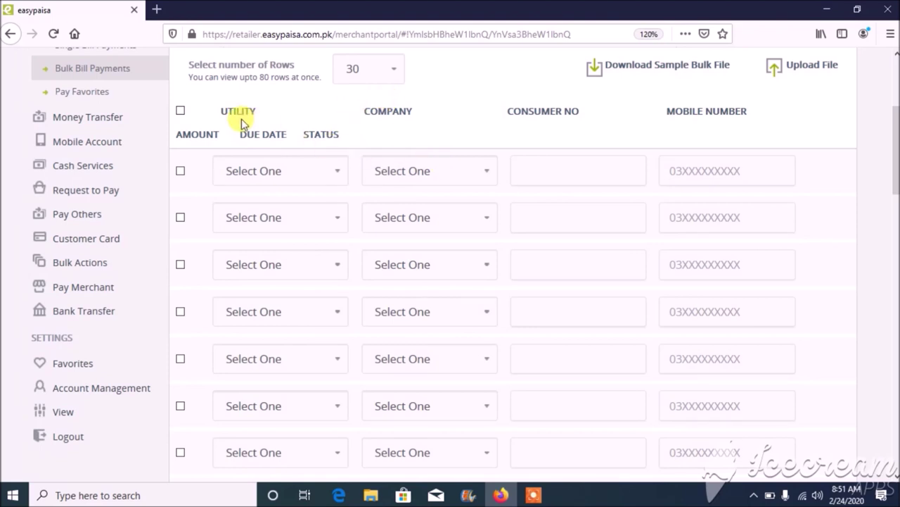
- Tick the header select-all checkbox so all bulk bill rows are selected
left_click(180, 112)
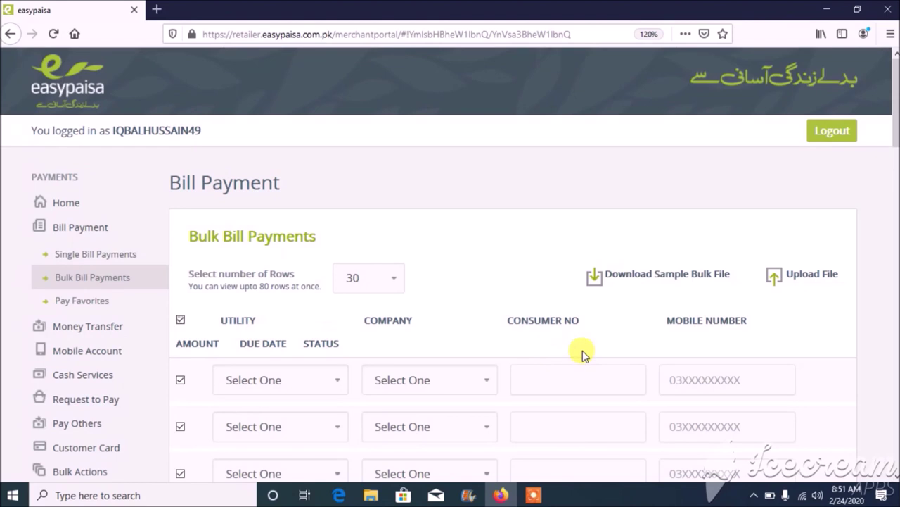
scroll(893, 478, "down", 3)
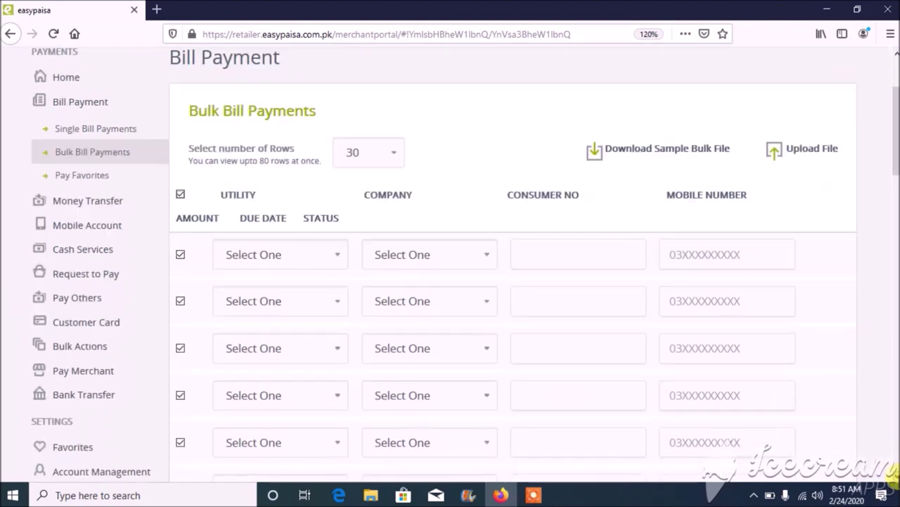
scroll(892, 474, "down", 1)
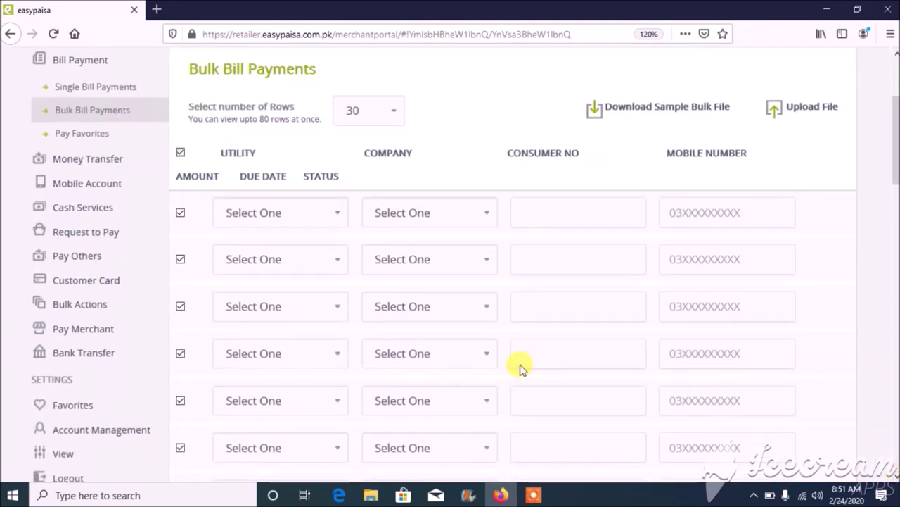
- Set the first row's utility to Electricity and company to MEPCO, applying them to all rows
left_click(313, 213)
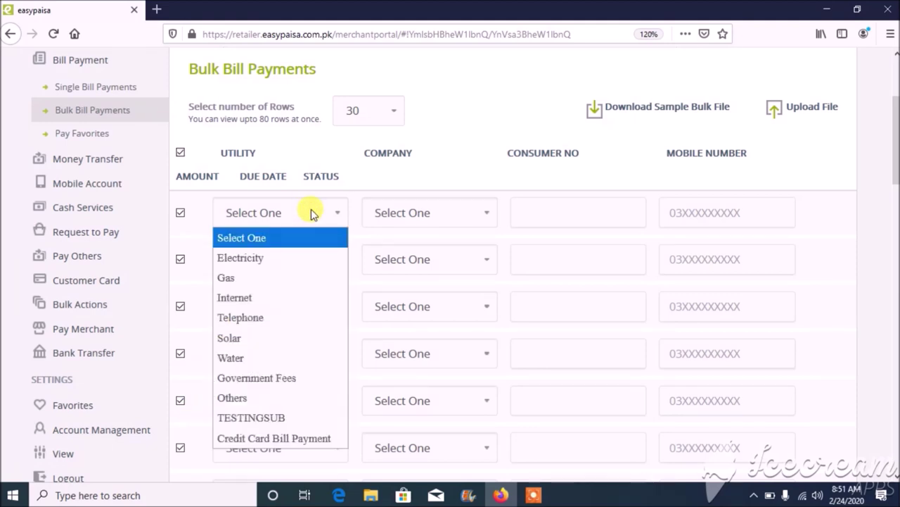
left_click(309, 256)
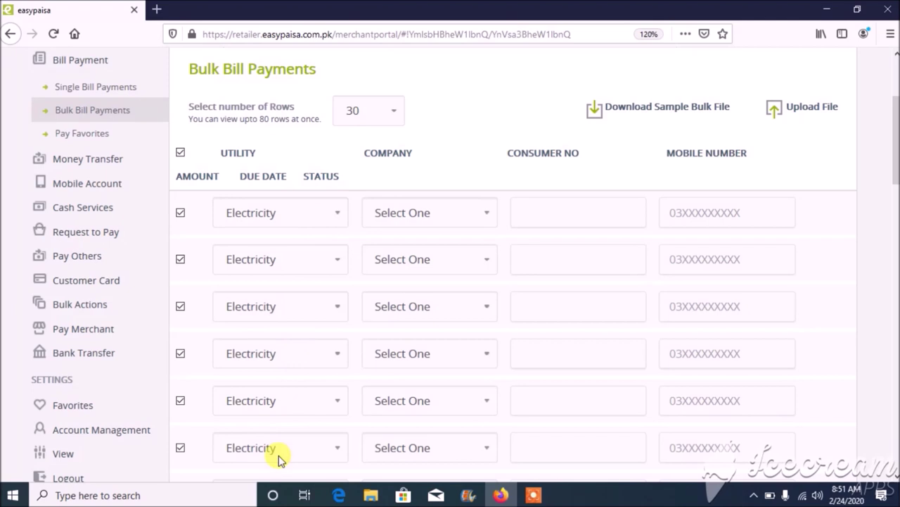
left_click(424, 214)
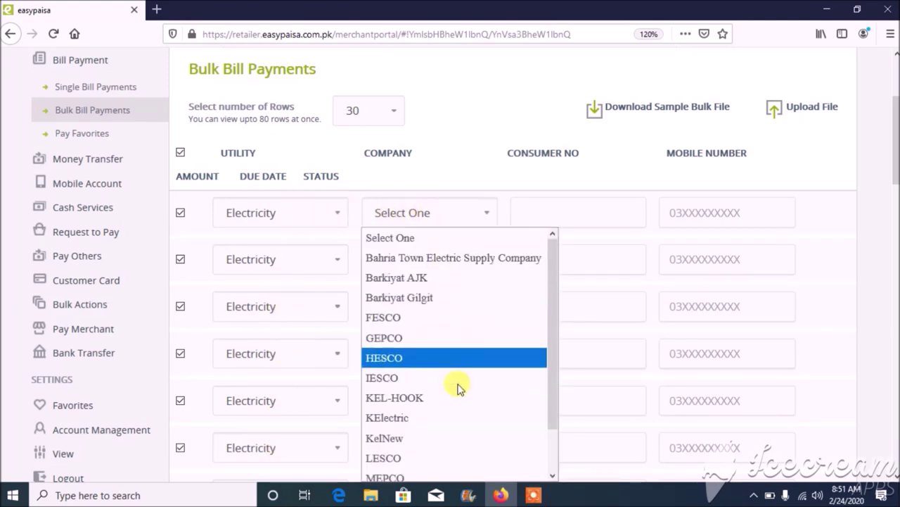
left_click(448, 470)
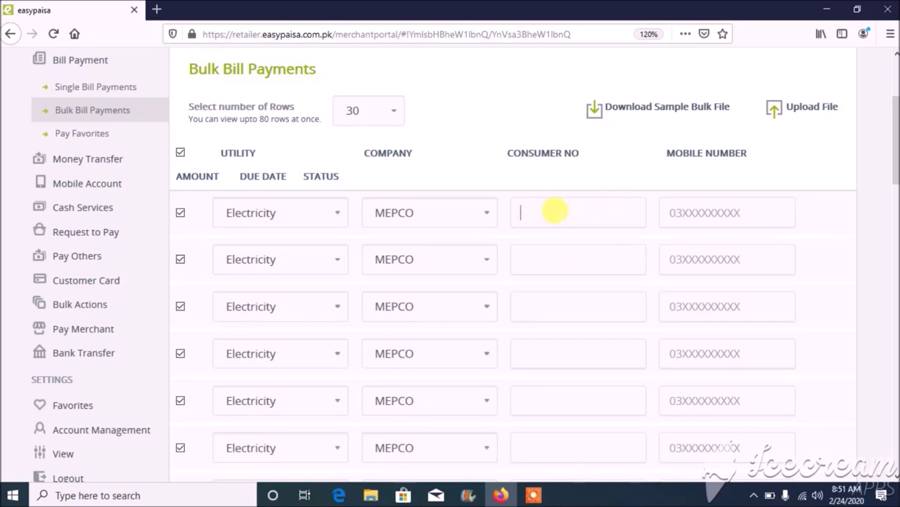
left_click(582, 204)
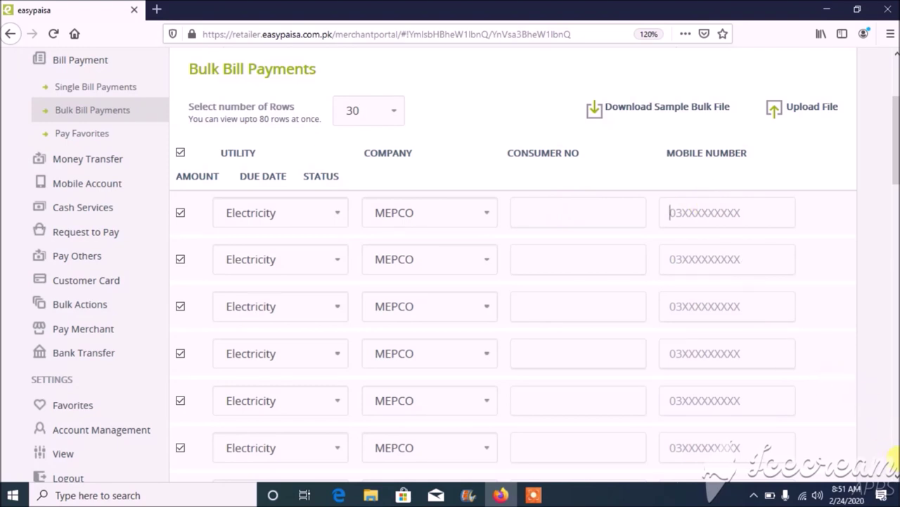
scroll(893, 479, "down", 10)
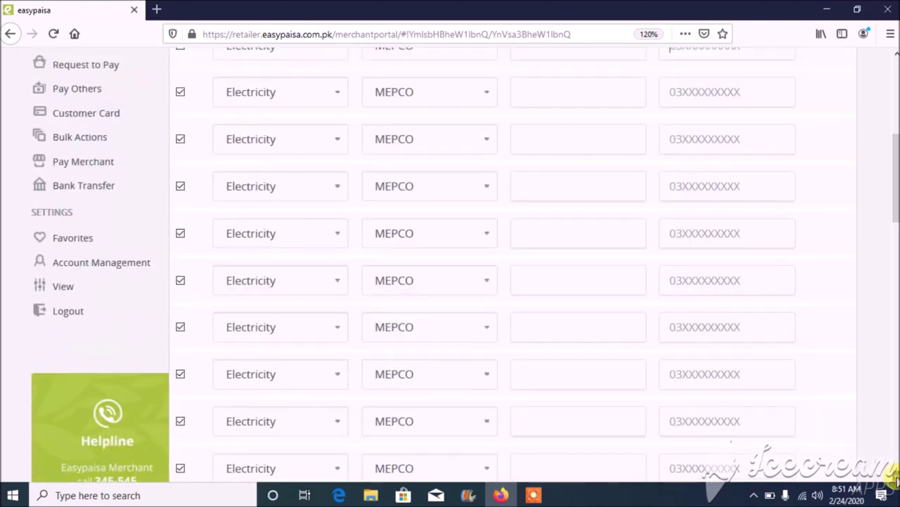
scroll(893, 478, "down", 8)
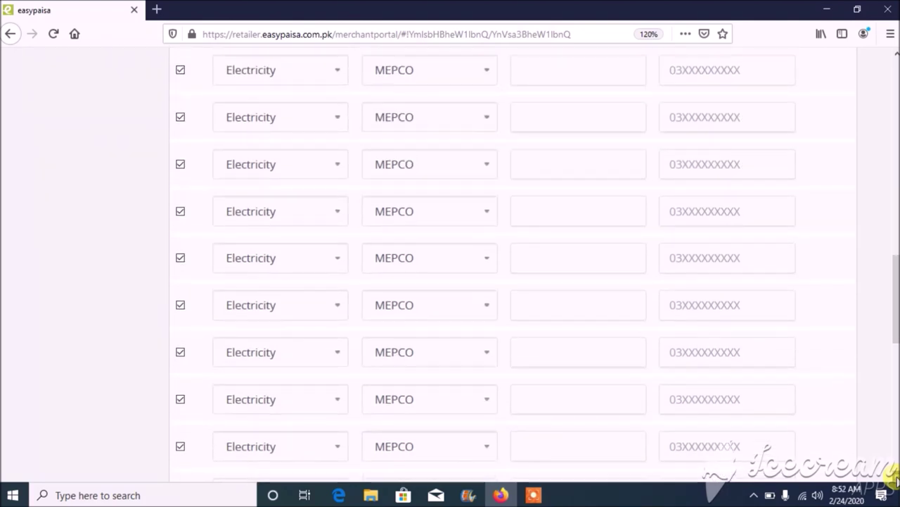
scroll(893, 478, "down", 6)
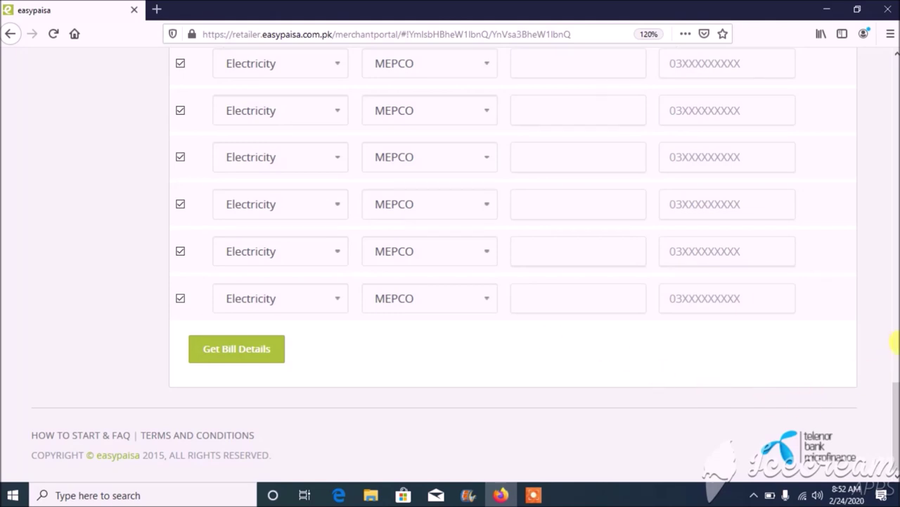
scroll(894, 343, "up", 10)
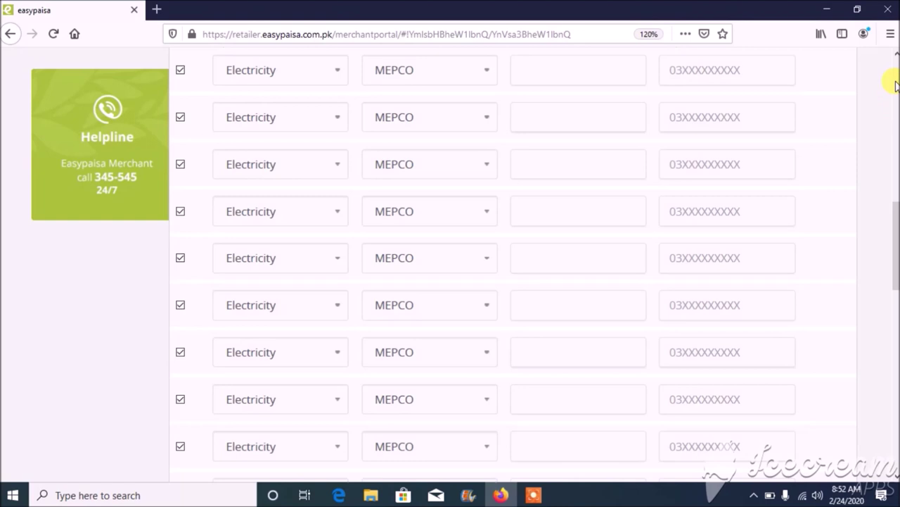
scroll(896, 84, "up", 7)
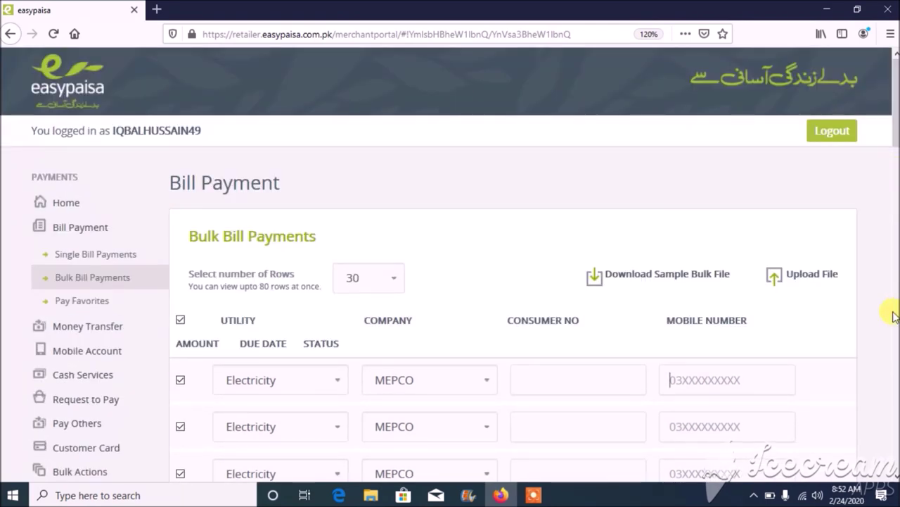
scroll(892, 478, "down", 3)
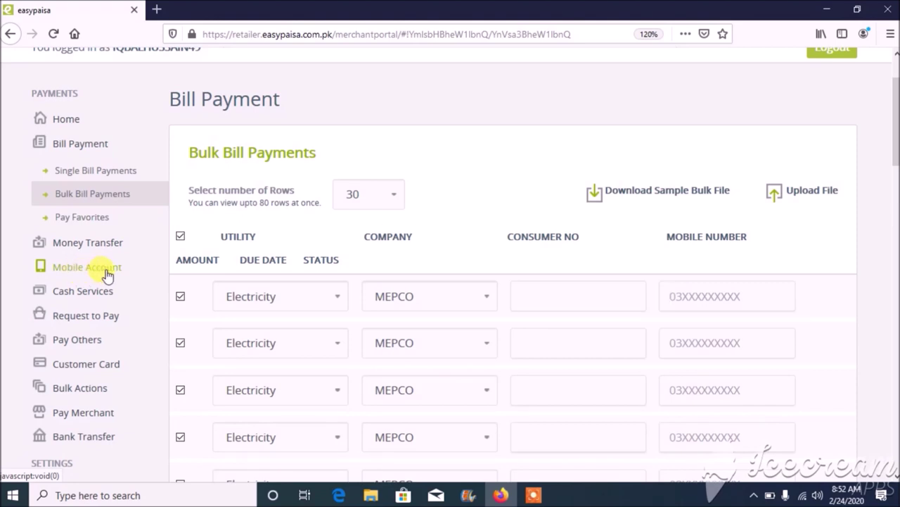
- Expand and collapse Mobile Account, then open Cash Services > Deposit
left_click(88, 276)
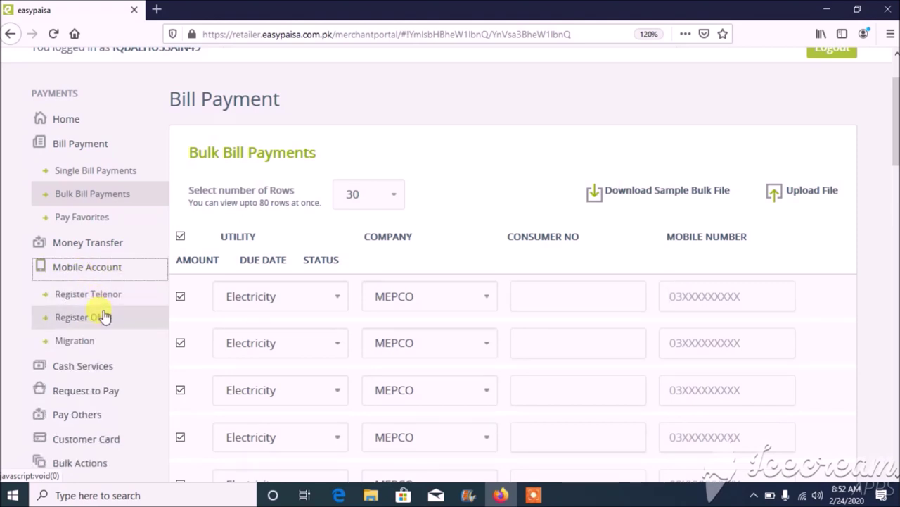
left_click(82, 271)
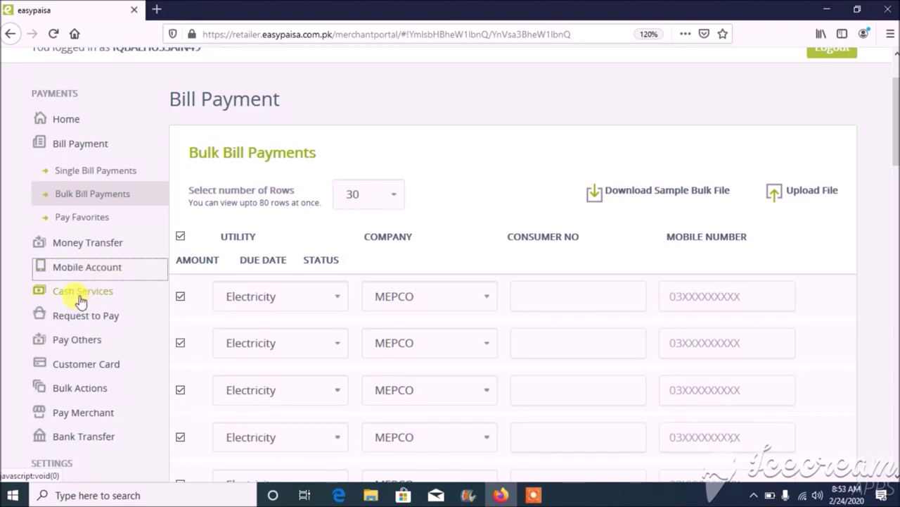
left_click(81, 297)
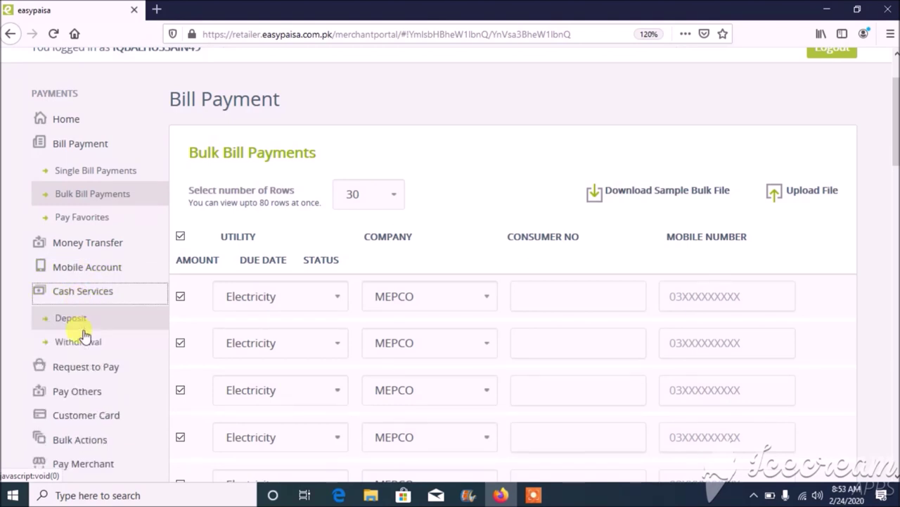
left_click(71, 318)
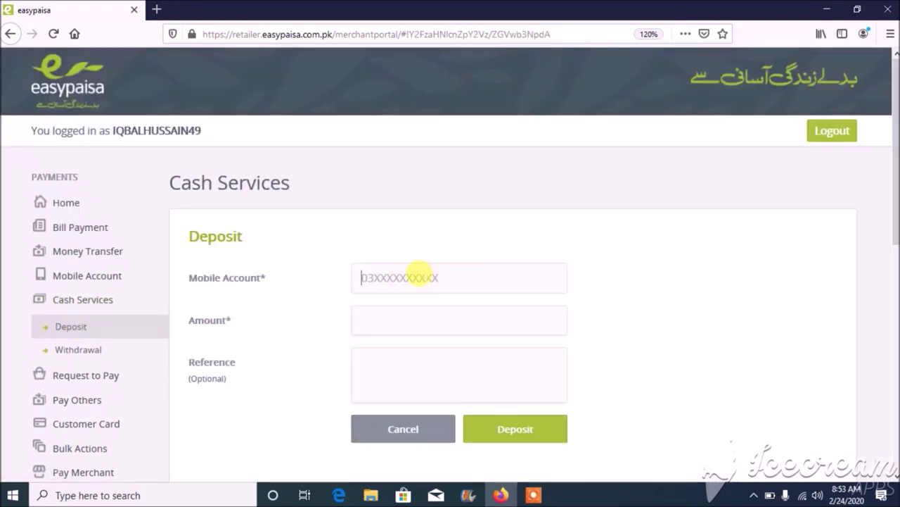
- Enter the customer's mobile account and Rs. 100, preview the deposit confirmation, then go back
left_click(419, 273)
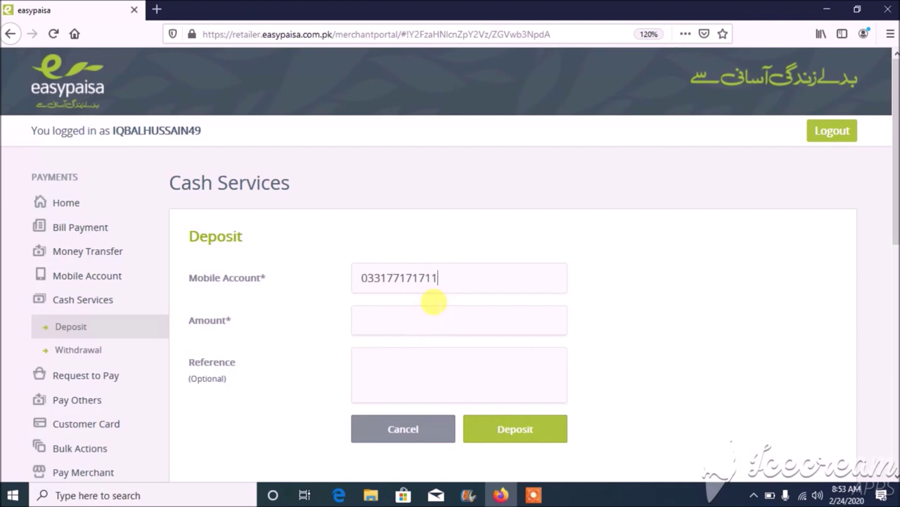
type("1")
left_click(516, 434)
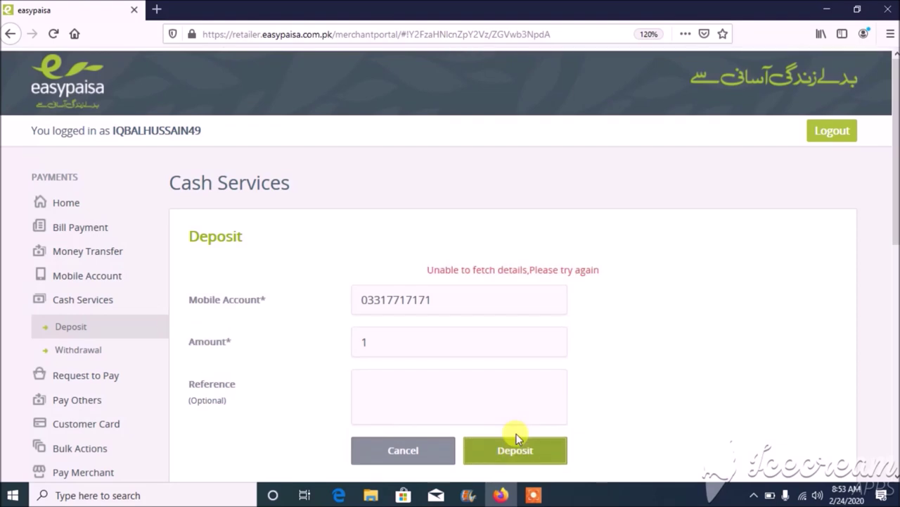
left_click(441, 300)
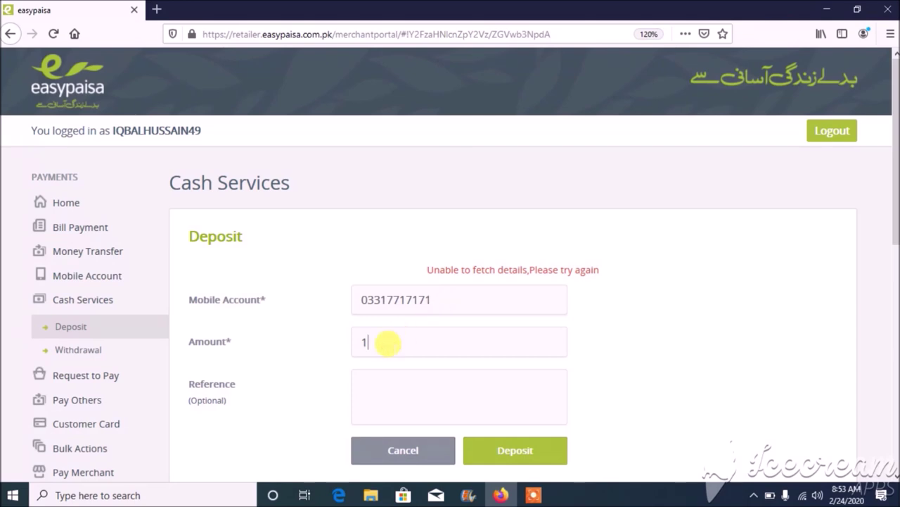
left_click(535, 456)
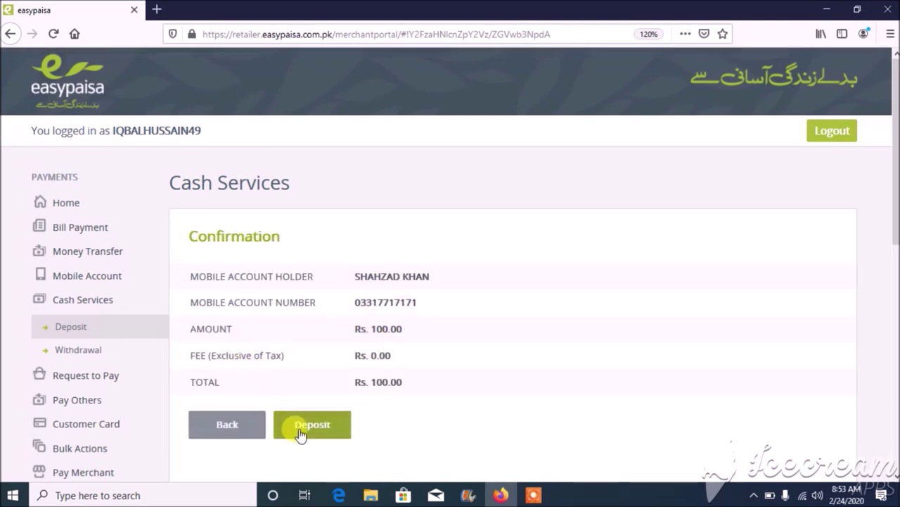
left_click(223, 426)
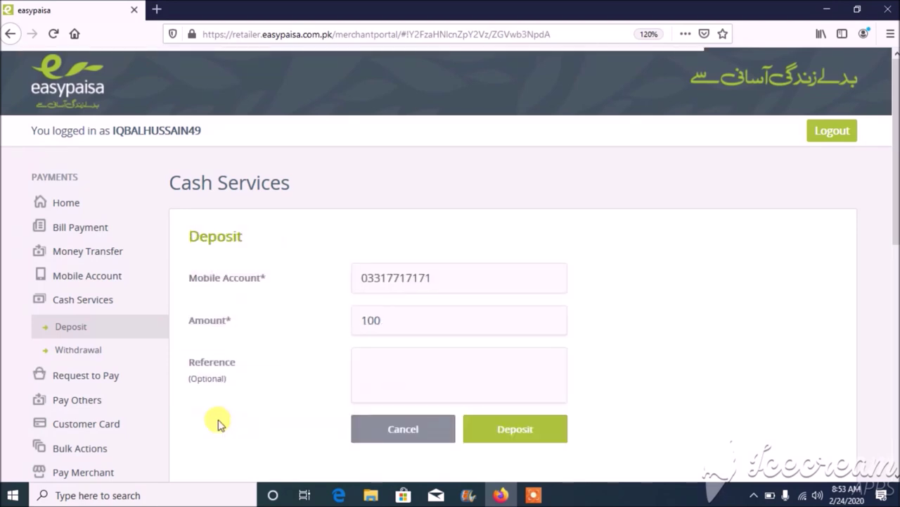
left_click(87, 353)
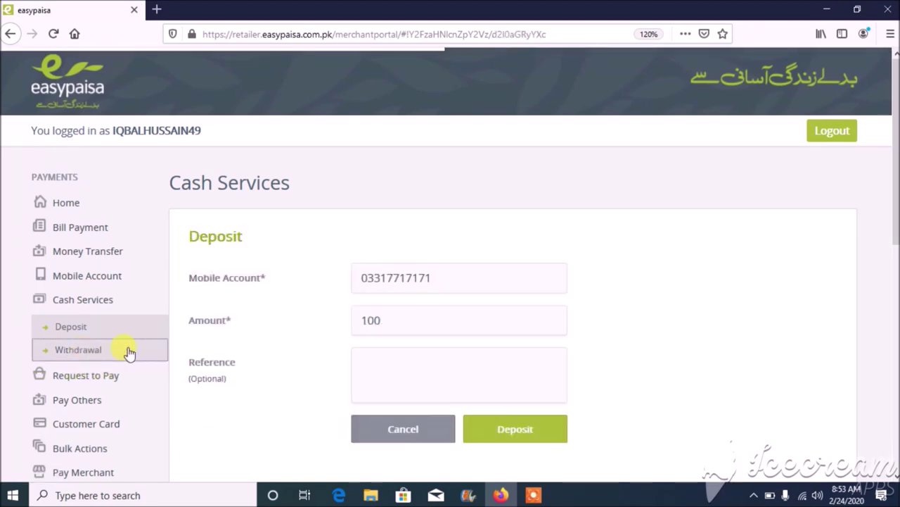
- Enter the customer's mobile account, review the Rs. 100 withdrawal with Rs. 0.00 fee, then go back
left_click(386, 268)
type("00")
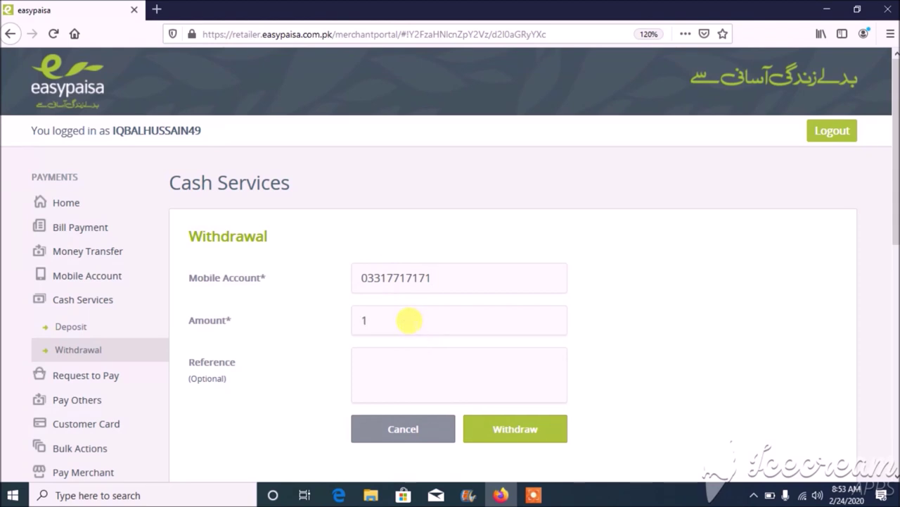
left_click(547, 430)
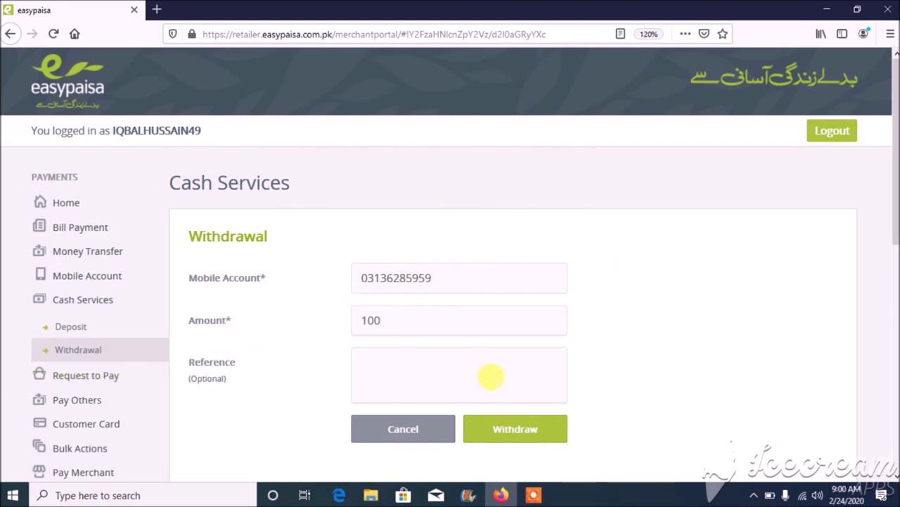
left_click(534, 435)
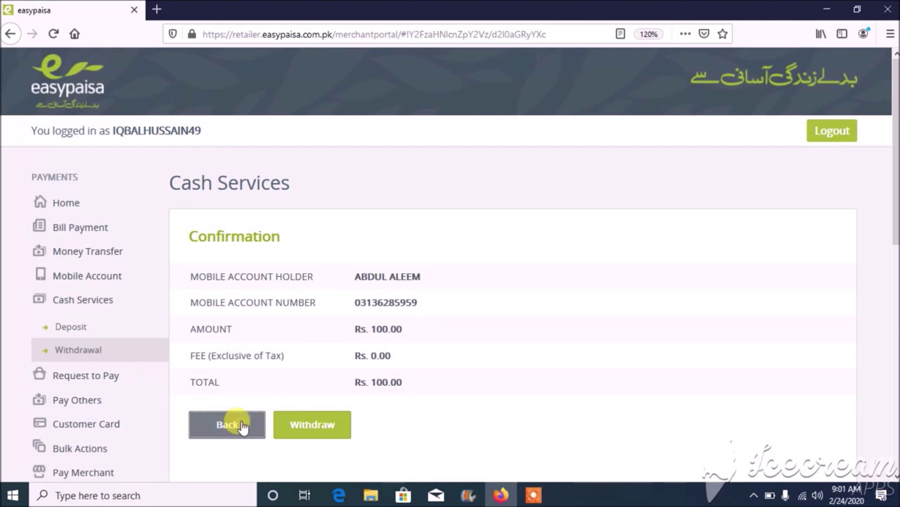
left_click(240, 424)
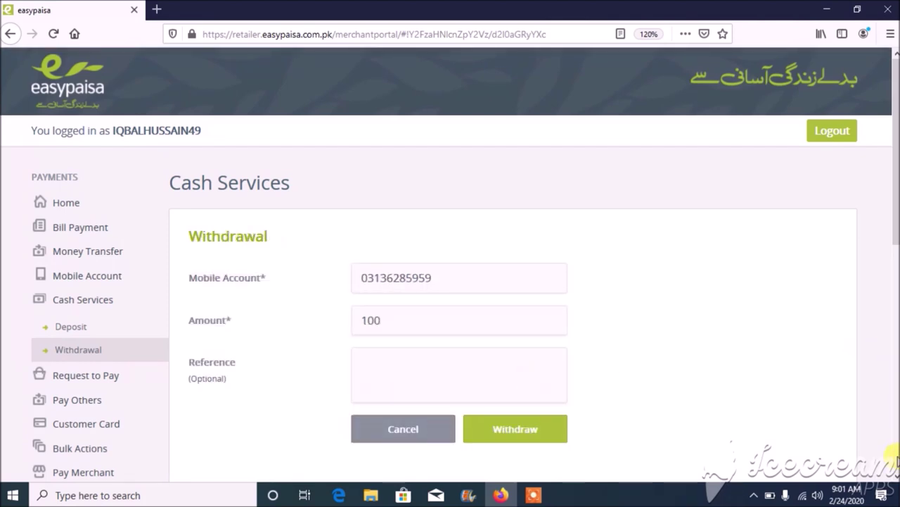
- Open the Pay Merchant form and step through its Merchant Mobile Number, Amount and Reference fields
scroll(892, 475, "down", 3)
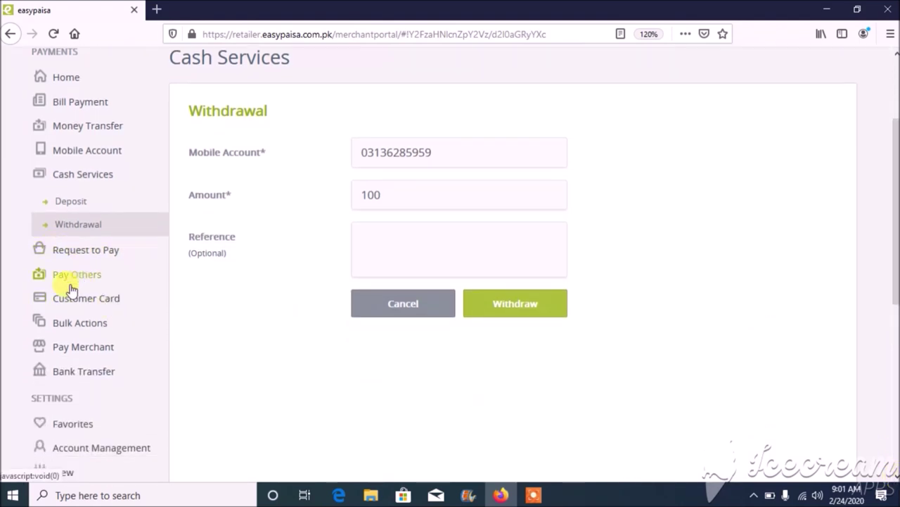
left_click(81, 349)
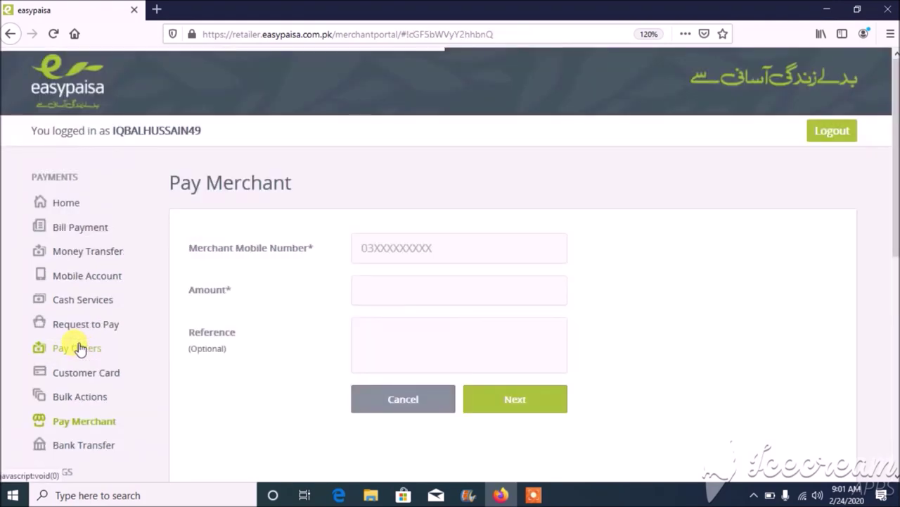
left_click(396, 256)
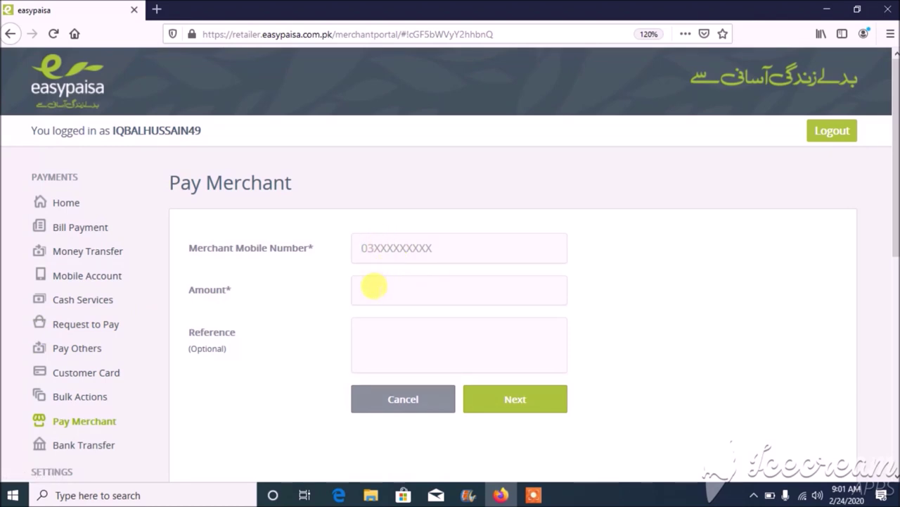
left_click(377, 290)
left_click(387, 340)
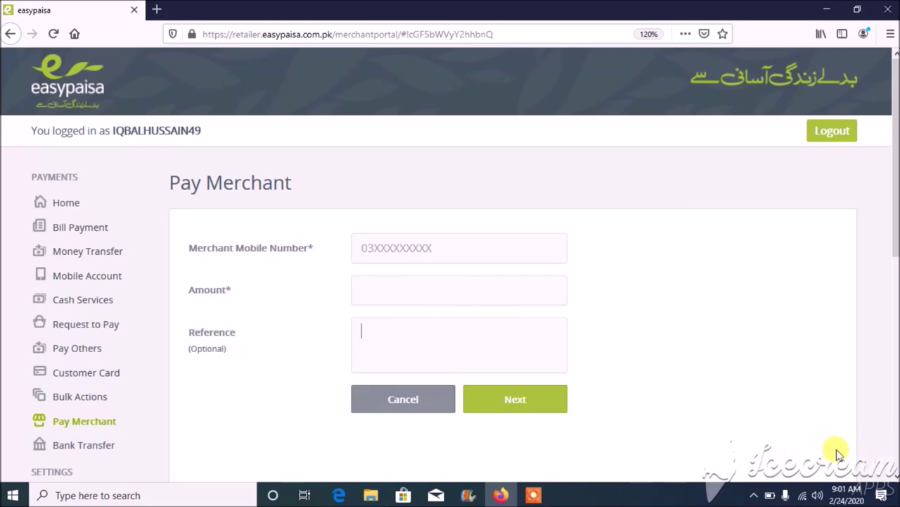
scroll(892, 470, "down", 2)
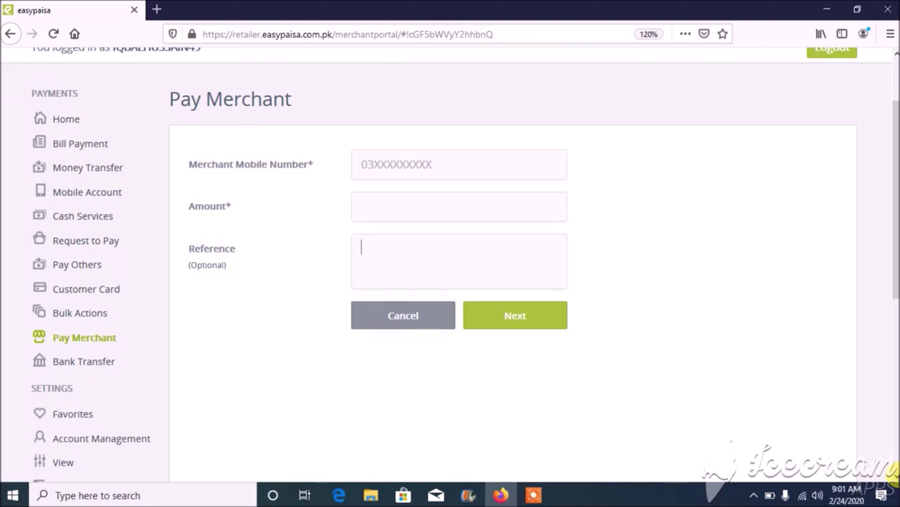
scroll(892, 472, "down", 1)
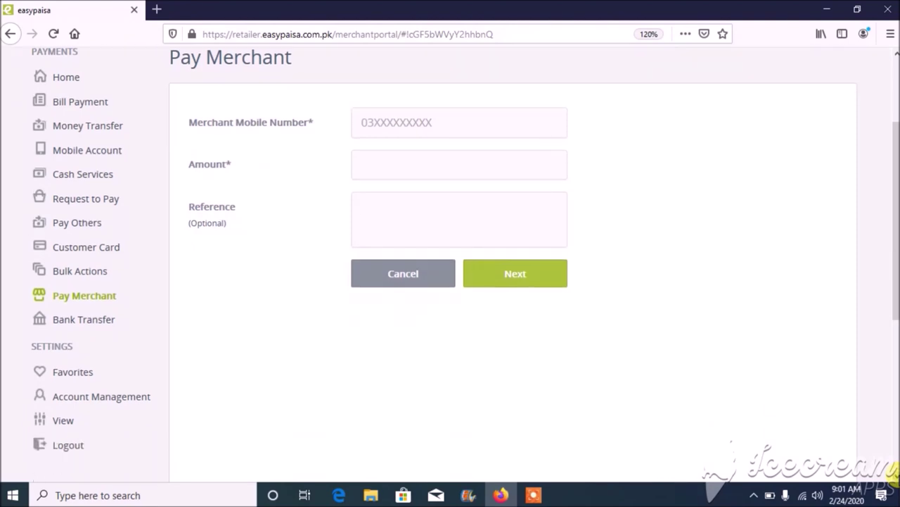
- Expand Bank Transfer and the View group to list Statement Enquiries, Commissions and other reports
left_click(73, 329)
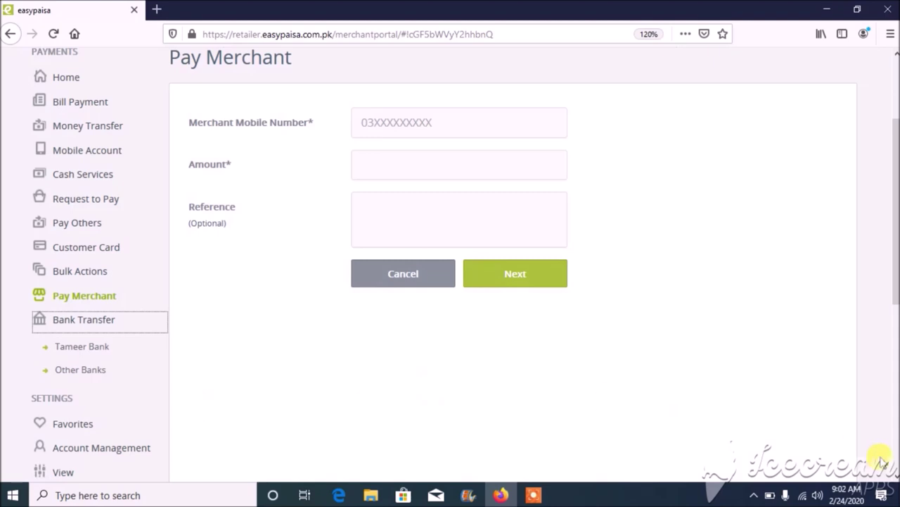
scroll(894, 479, "down", 1)
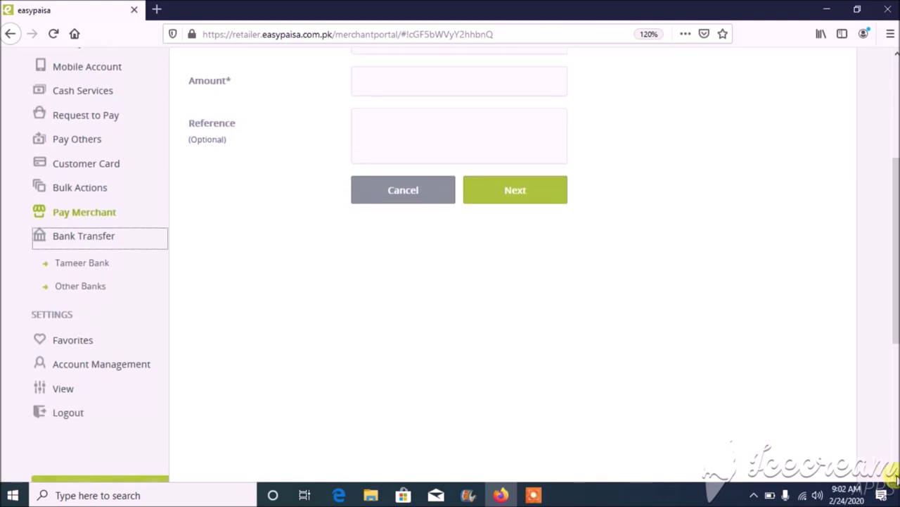
left_click(64, 389)
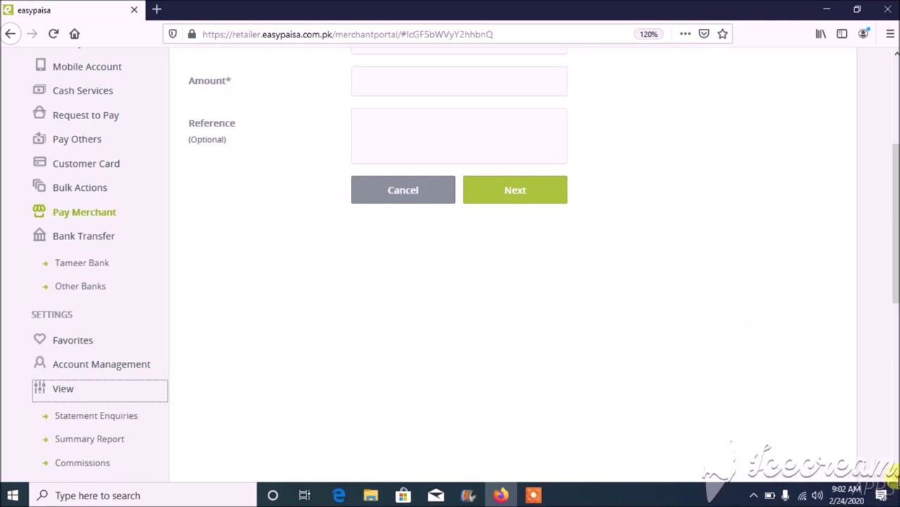
scroll(892, 478, "down", 1)
scroll(892, 479, "down", 2)
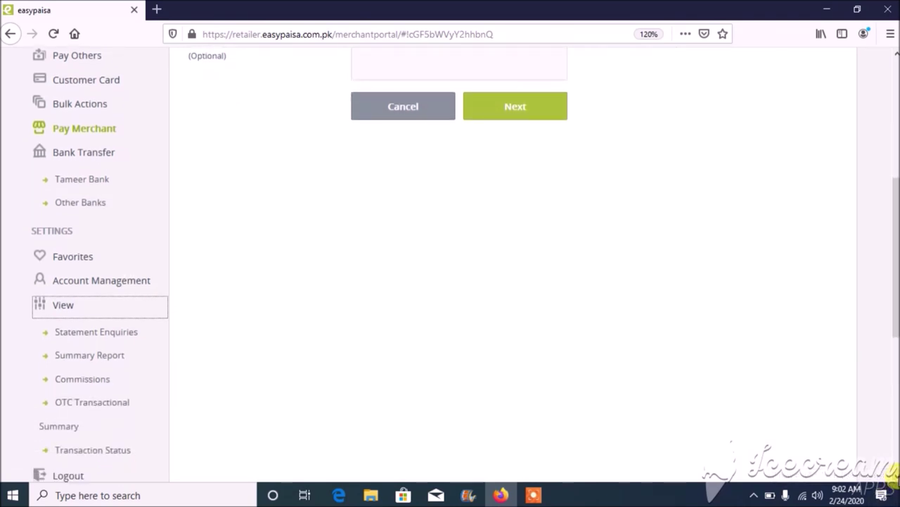
scroll(892, 478, "down", 1)
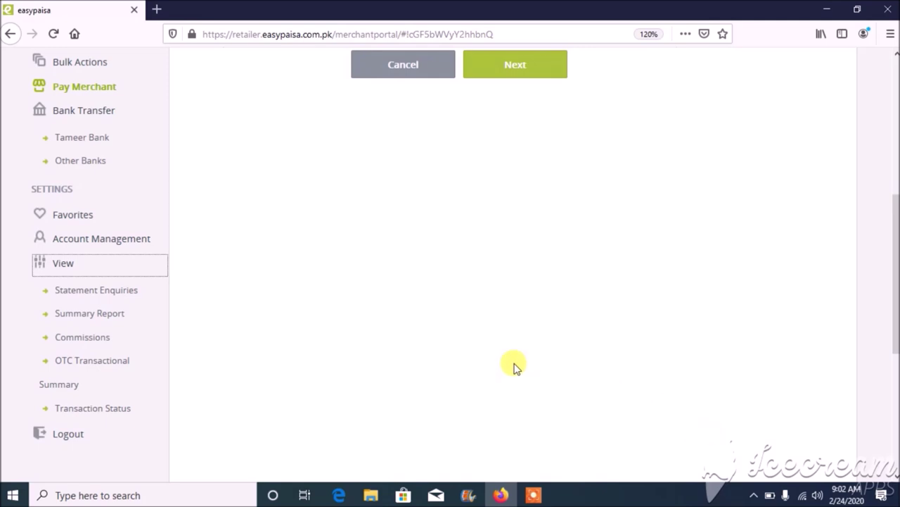
- Search Statement Enquiries for the default account from 20/02/2020 to 21/02/2020
left_click(105, 291)
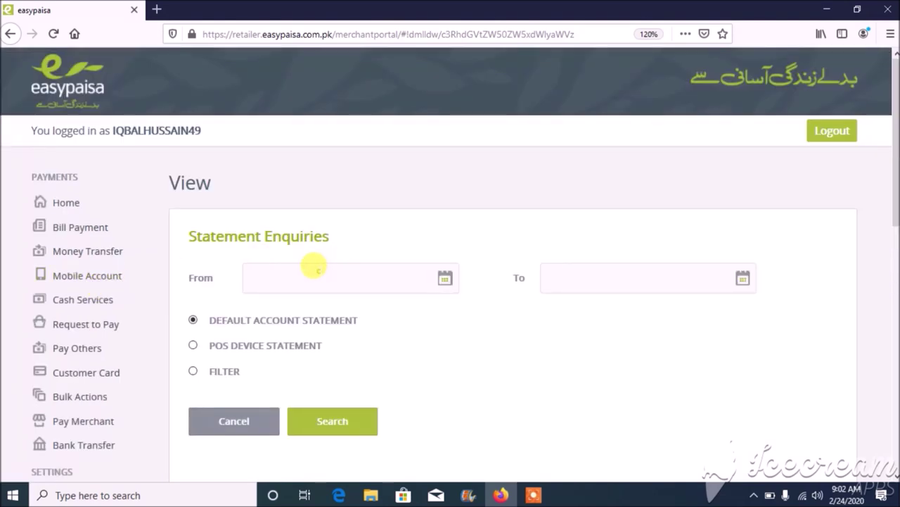
left_click(313, 266)
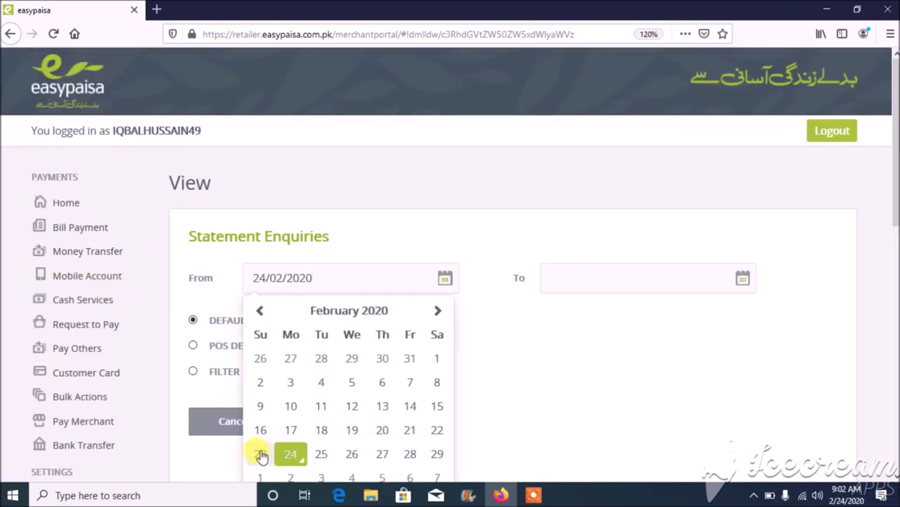
left_click(383, 430)
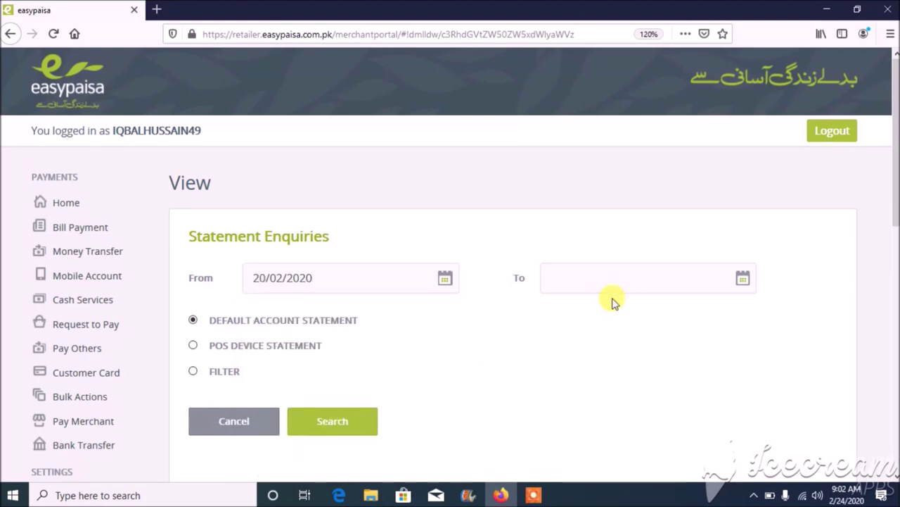
left_click(600, 285)
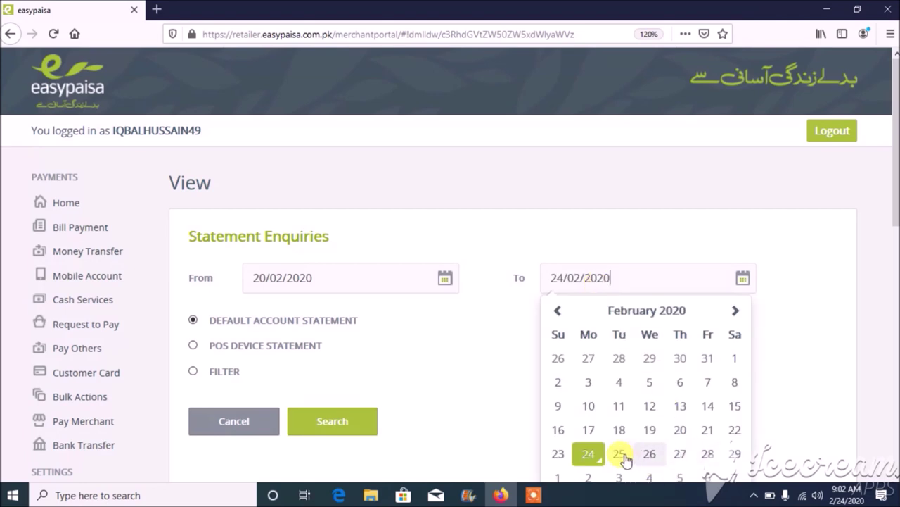
left_click(711, 431)
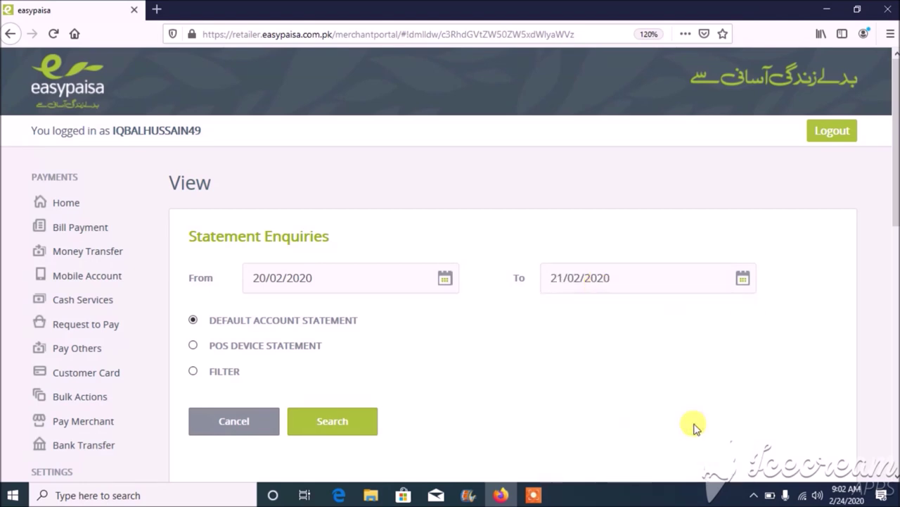
left_click(346, 427)
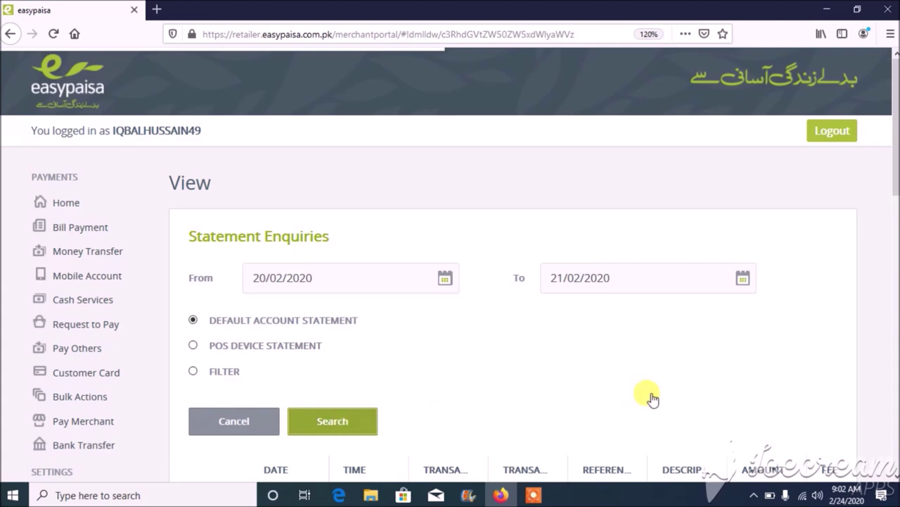
- Scroll through the 20–21 February 2020 statement transactions to Download Statement and shift the table right
scroll(892, 472, "down", 10)
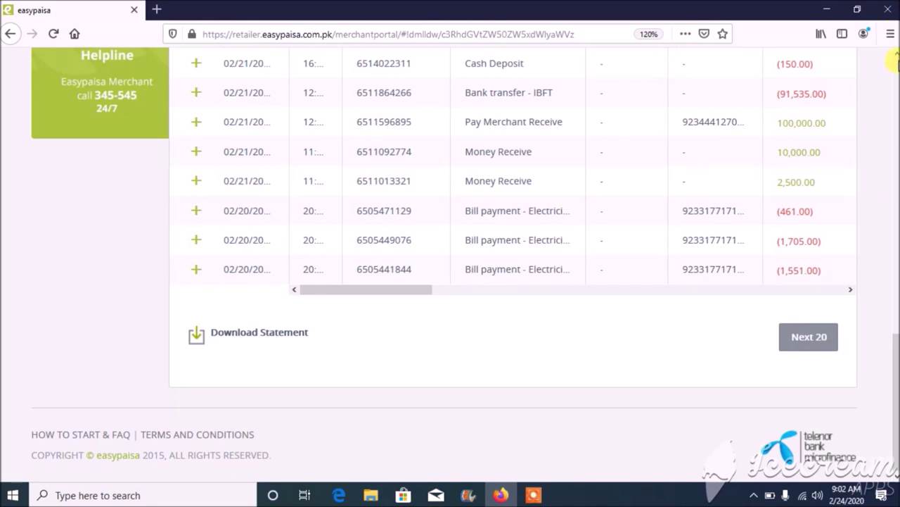
scroll(892, 62, "up", 10)
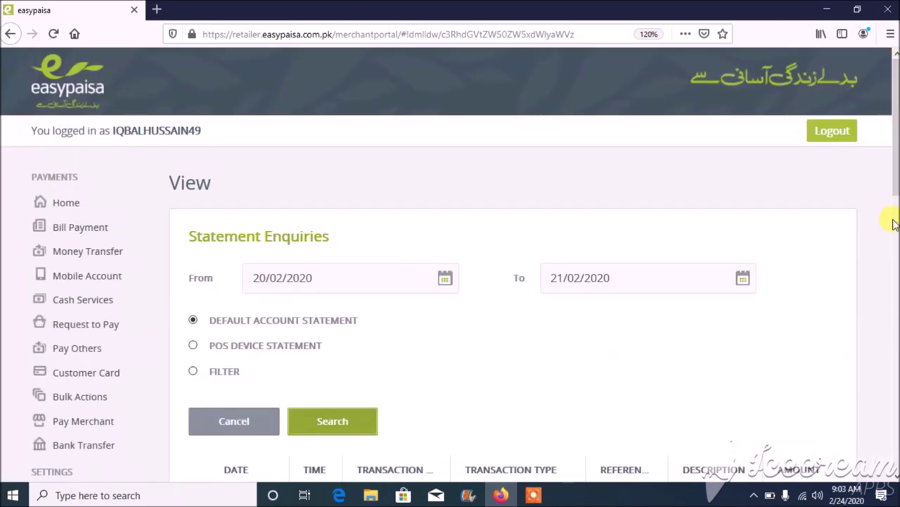
scroll(892, 222, "down", 10)
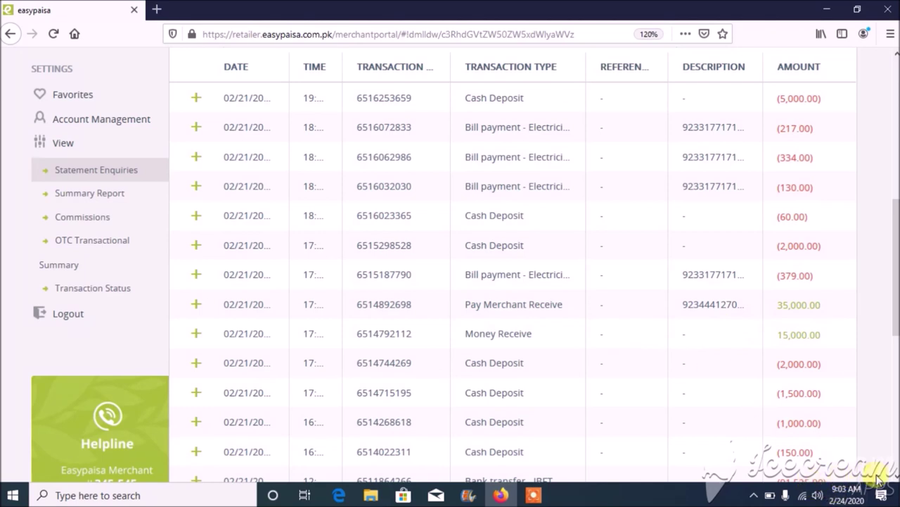
scroll(895, 477, "down", 5)
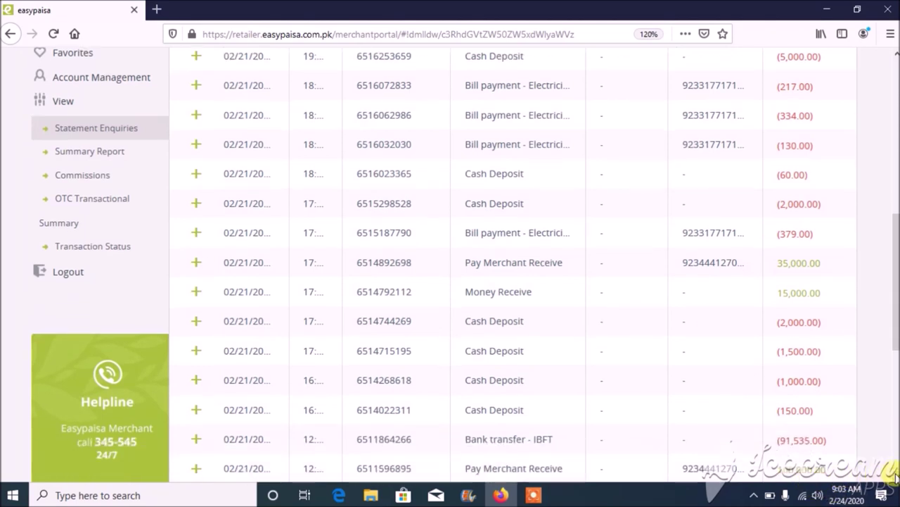
scroll(895, 477, "down", 3)
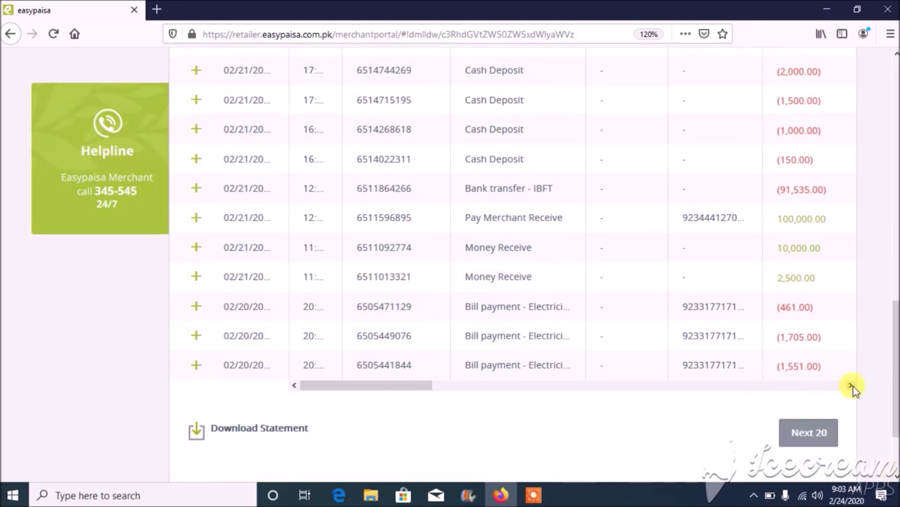
left_click(851, 387)
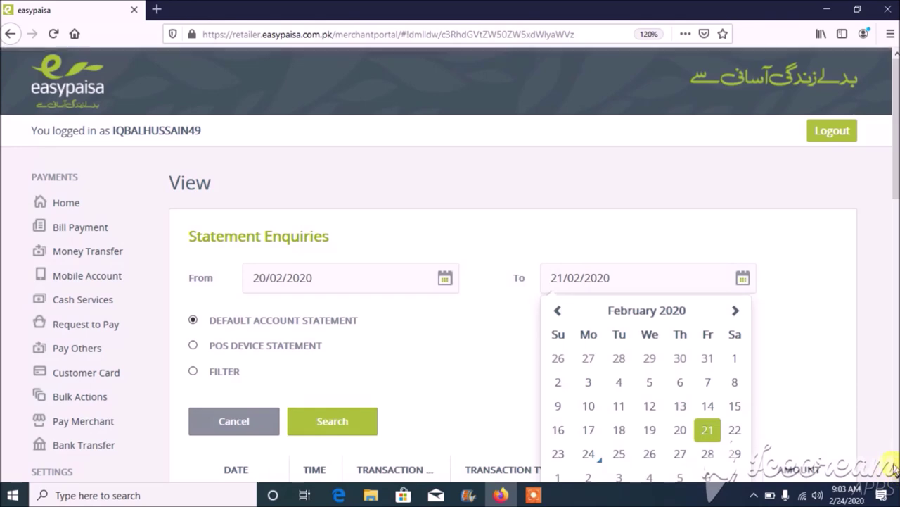
- Scroll to the final statement rows, ending with Pay Merchant Receive credits of 50,000.00 and 5,000.00
scroll(450, 264, "down", 5)
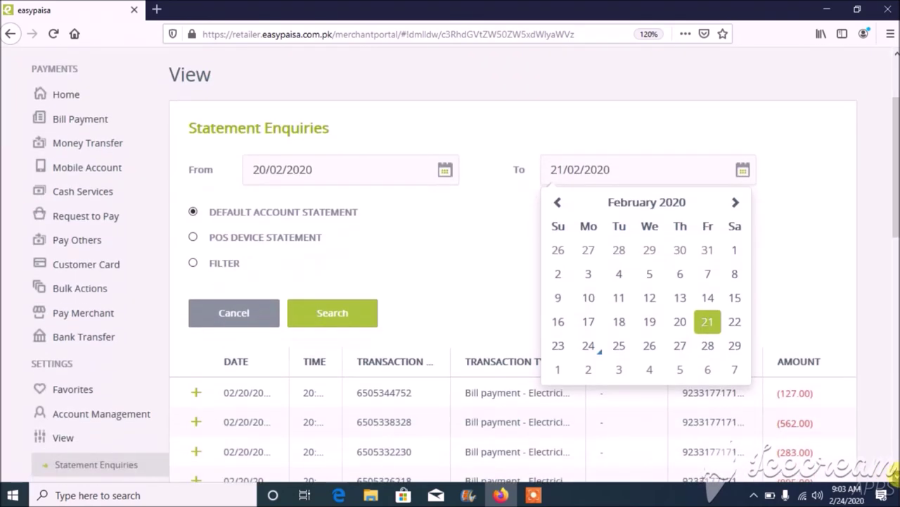
scroll(895, 479, "down", 2)
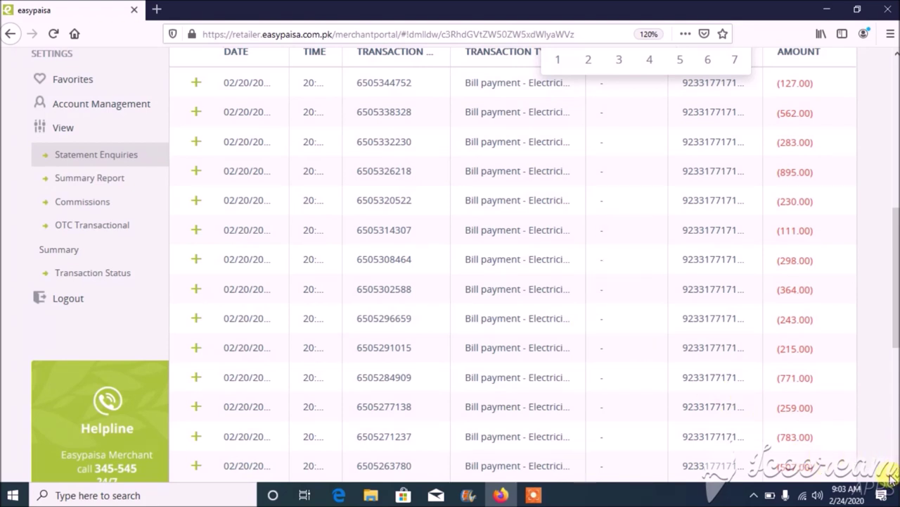
scroll(895, 477, "down", 5)
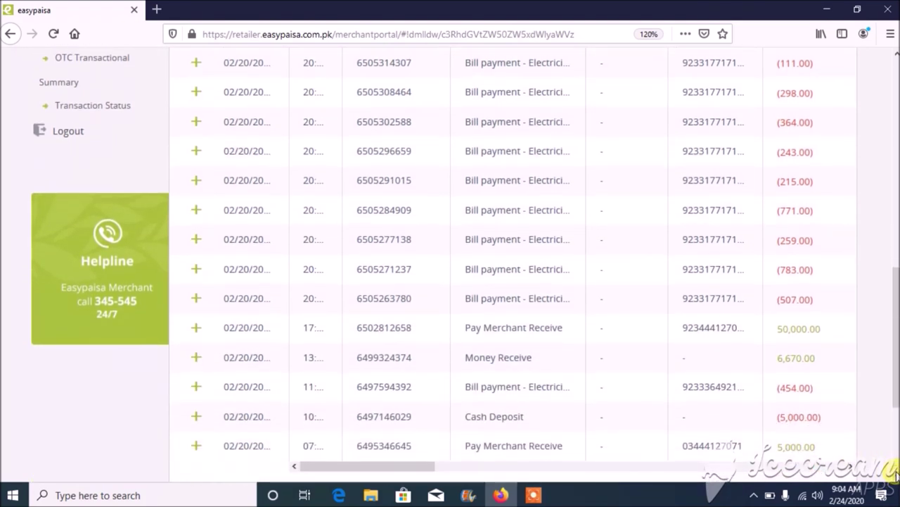
scroll(895, 476, "down", 2)
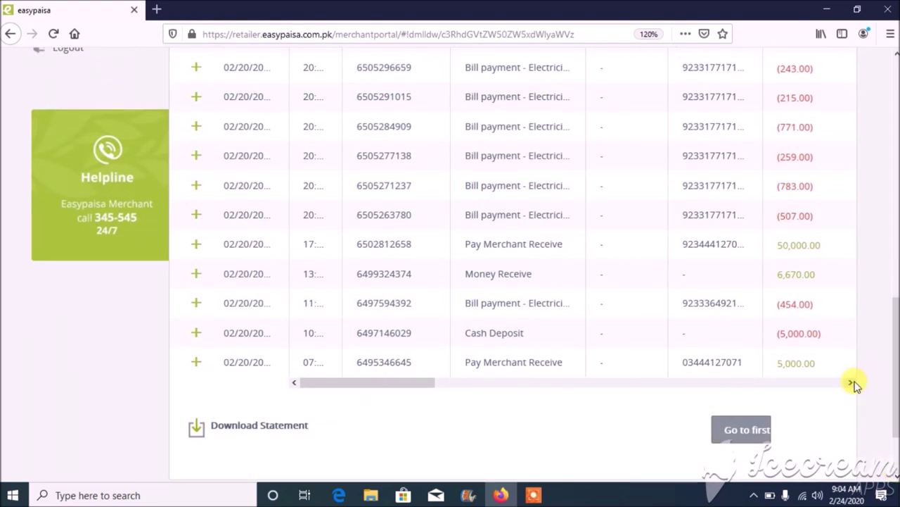
left_click_drag(853, 385, 853, 385)
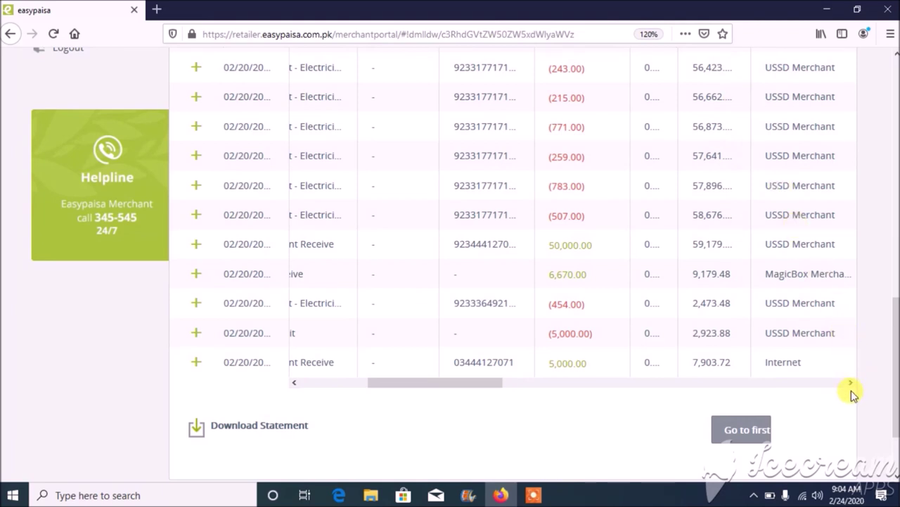
left_click_drag(853, 384, 853, 383)
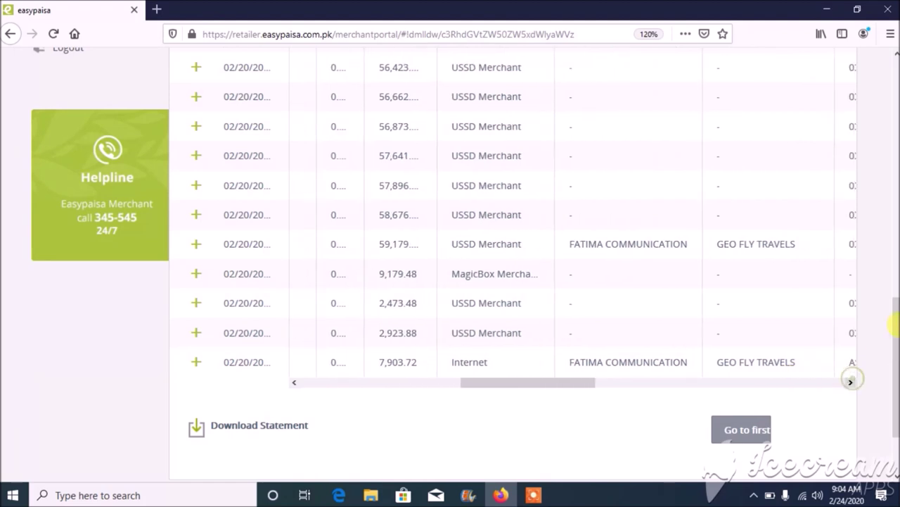
left_click(894, 254)
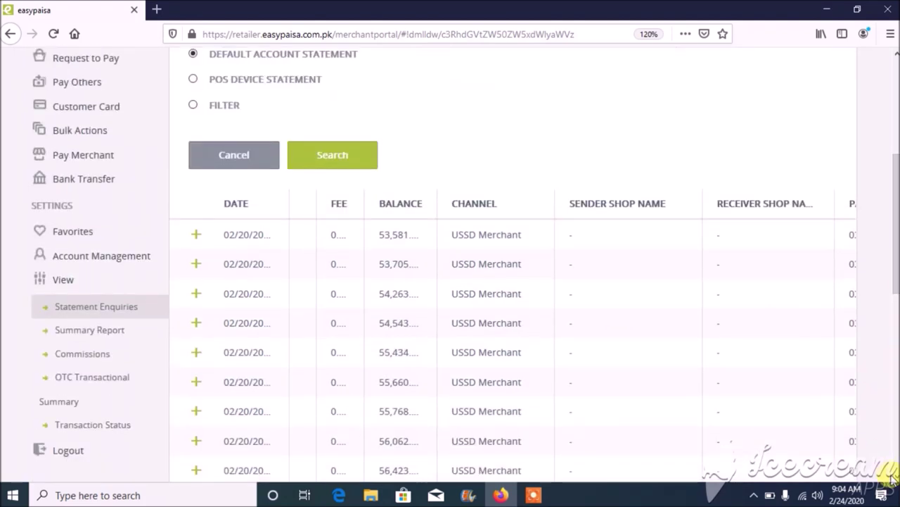
scroll(464, 265, "down", 3)
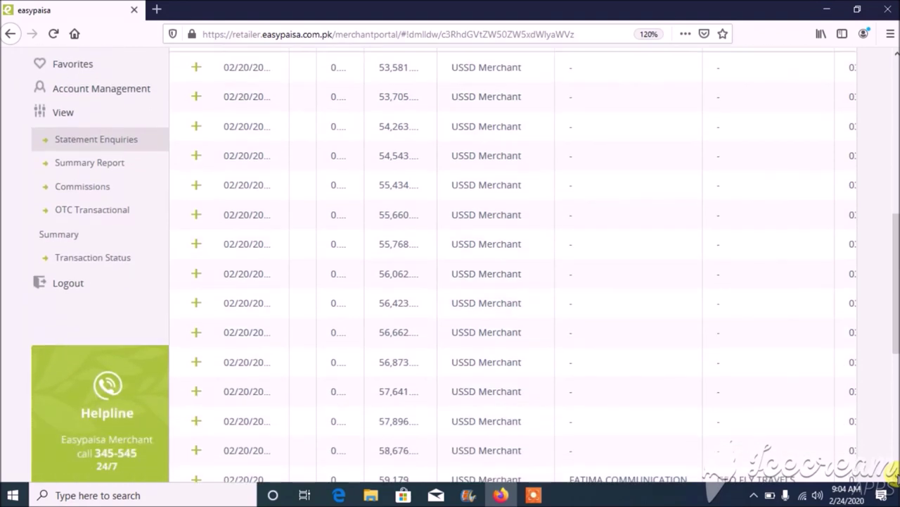
scroll(892, 473, "down", 1)
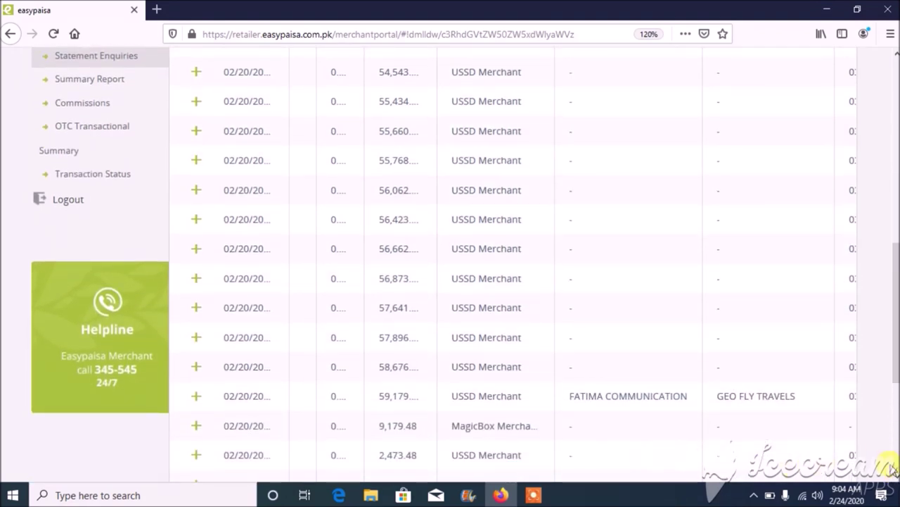
scroll(892, 474, "down", 2)
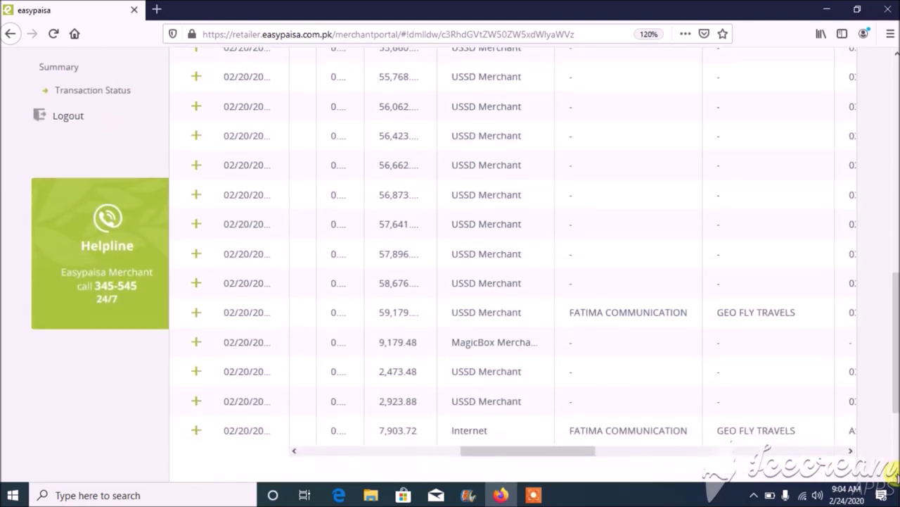
left_click(851, 452)
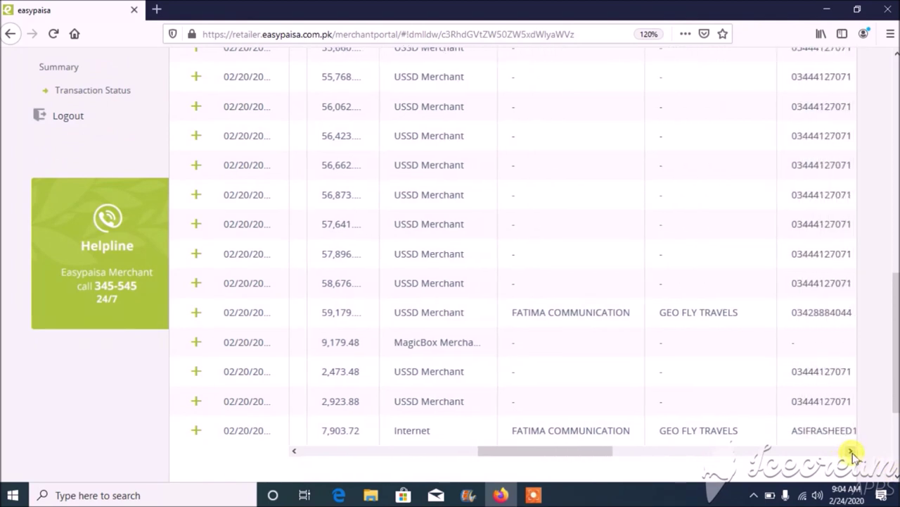
left_click_drag(853, 455, 853, 454)
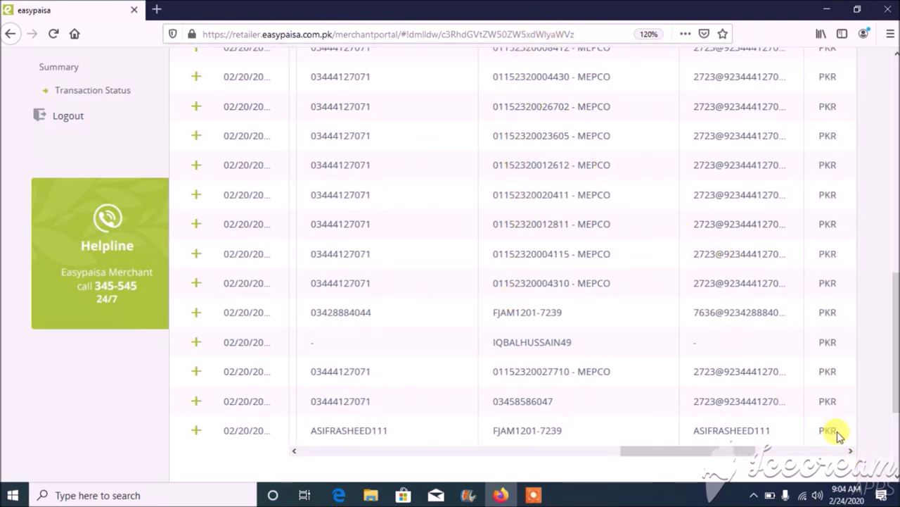
left_click_drag(852, 454, 852, 453)
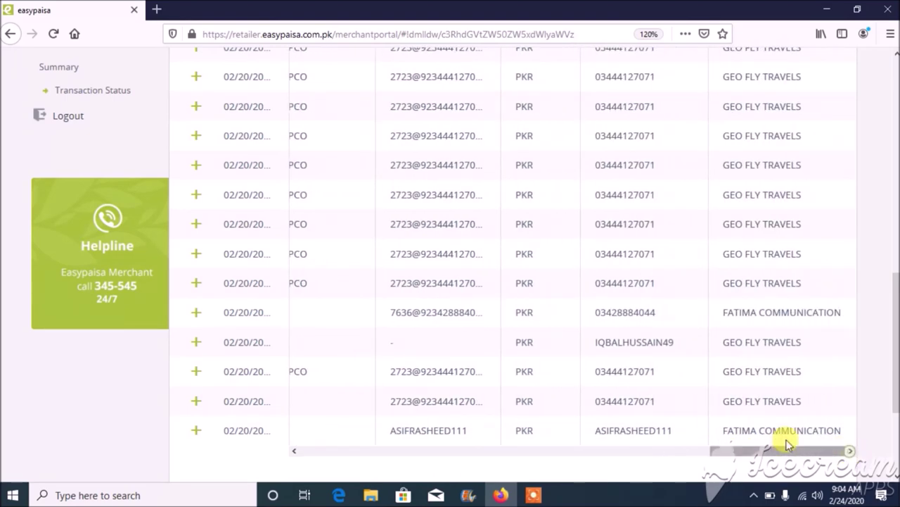
left_click_drag(413, 457, 413, 458)
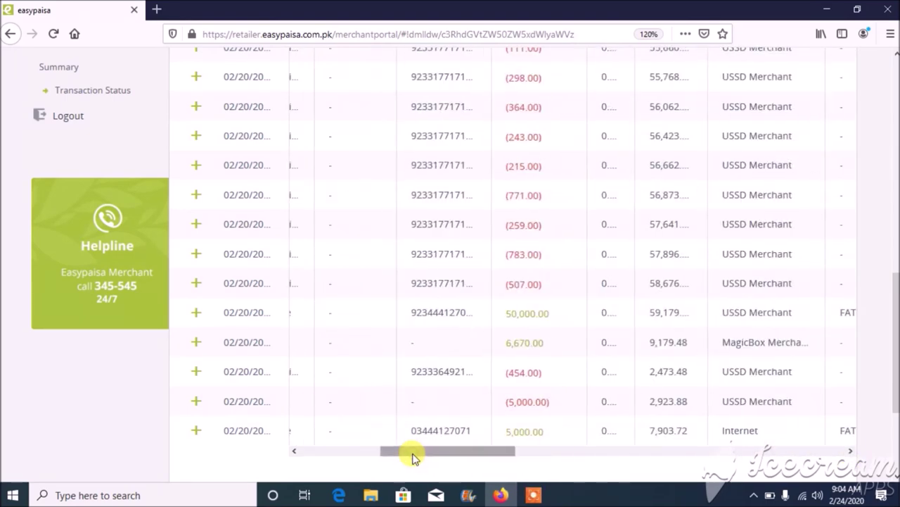
left_click_drag(334, 458, 378, 457)
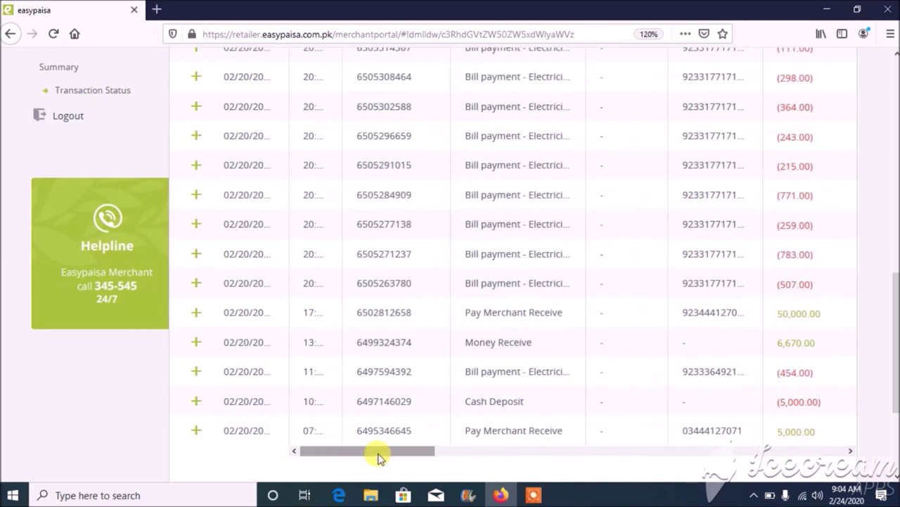
left_click_drag(896, 55, 896, 55)
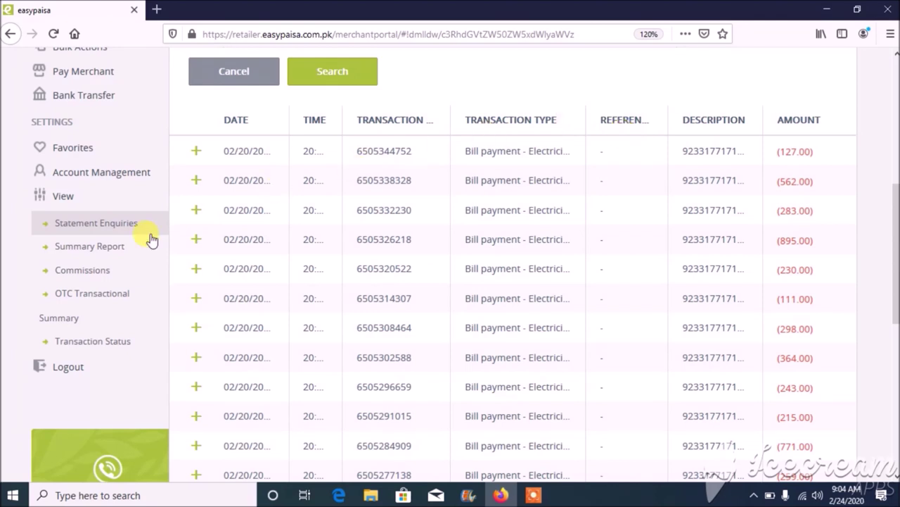
- Open Commissions, set the period filter to Weekly (18/02/2020–24/02/2020) and search
left_click(82, 270)
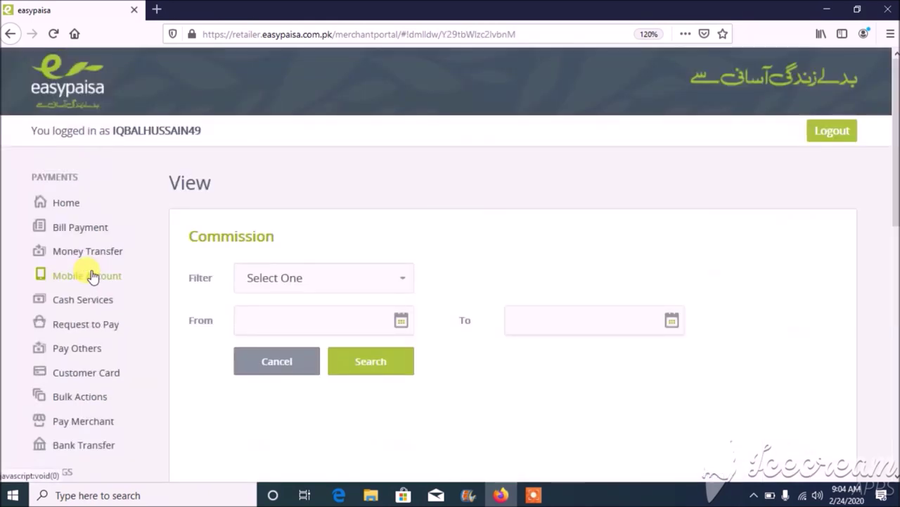
left_click(400, 286)
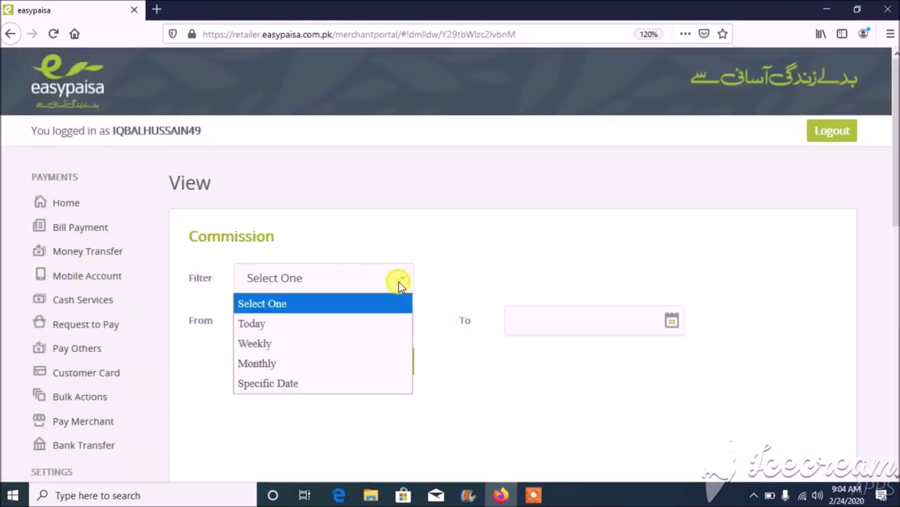
left_click(362, 324)
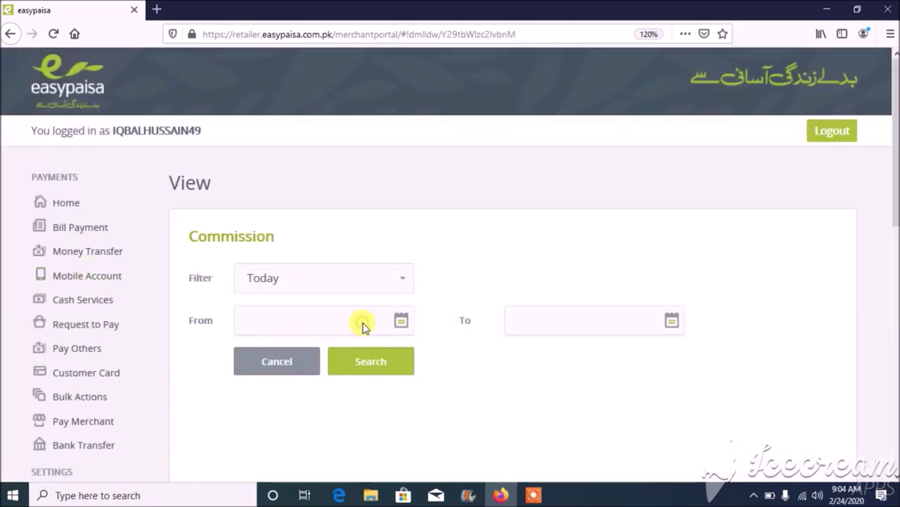
left_click(386, 290)
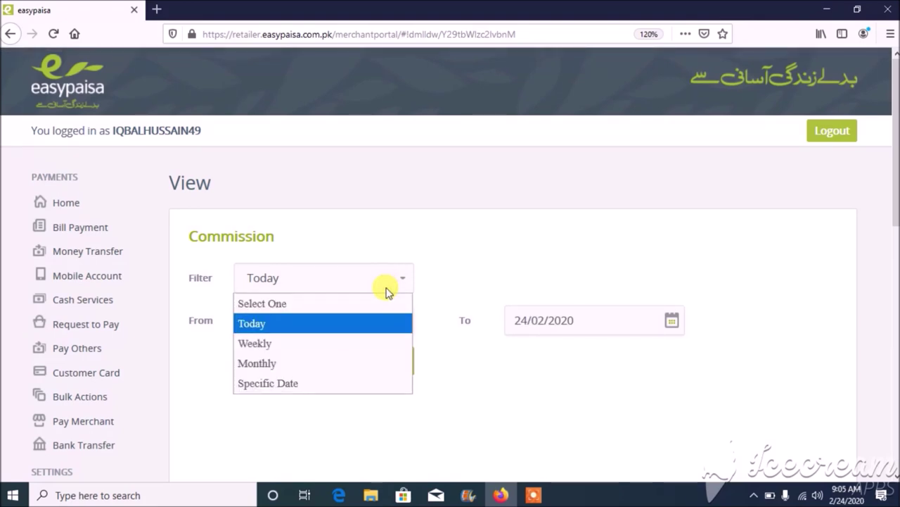
left_click(373, 341)
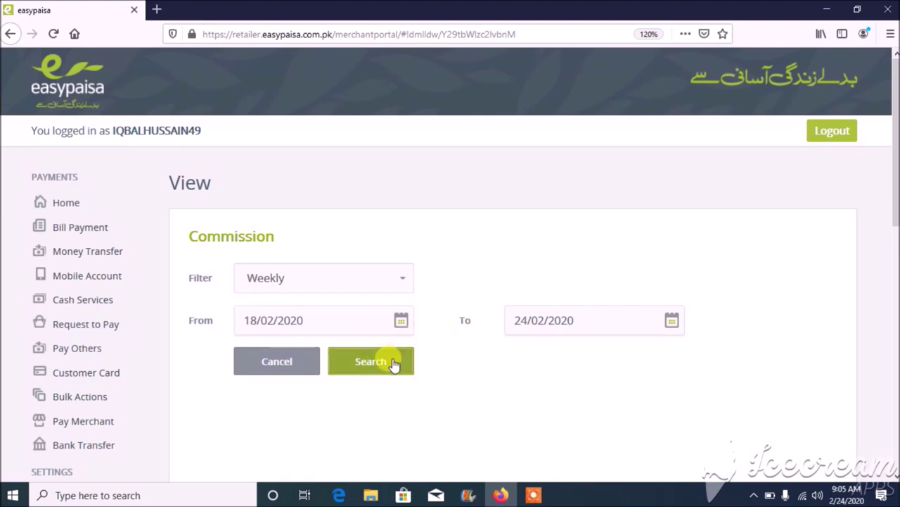
left_click(394, 363)
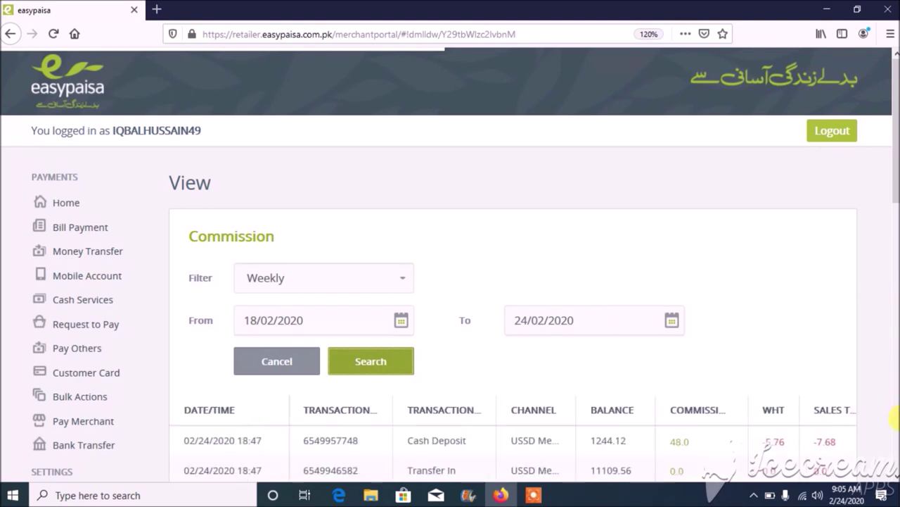
- Scroll down and right through the weekly commission results to see every row and column
left_click(895, 478)
scroll(895, 478, "down", 5)
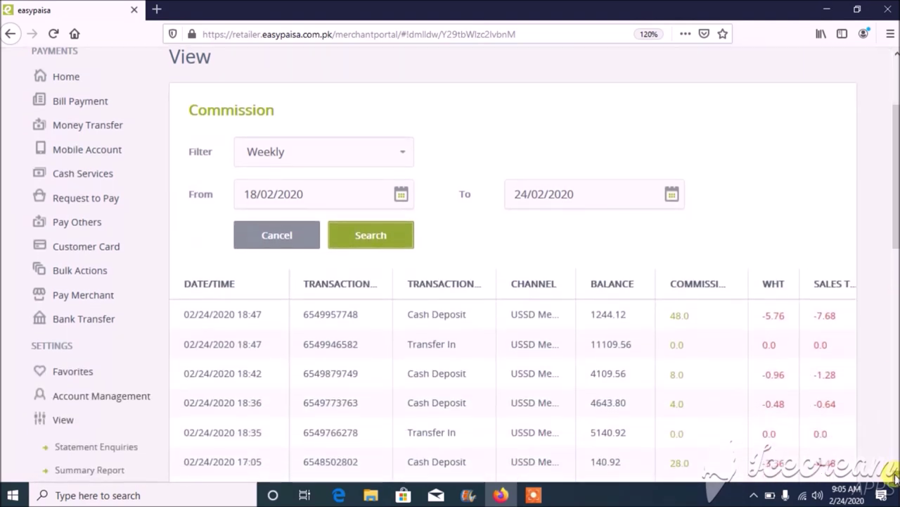
scroll(895, 478, "down", 1)
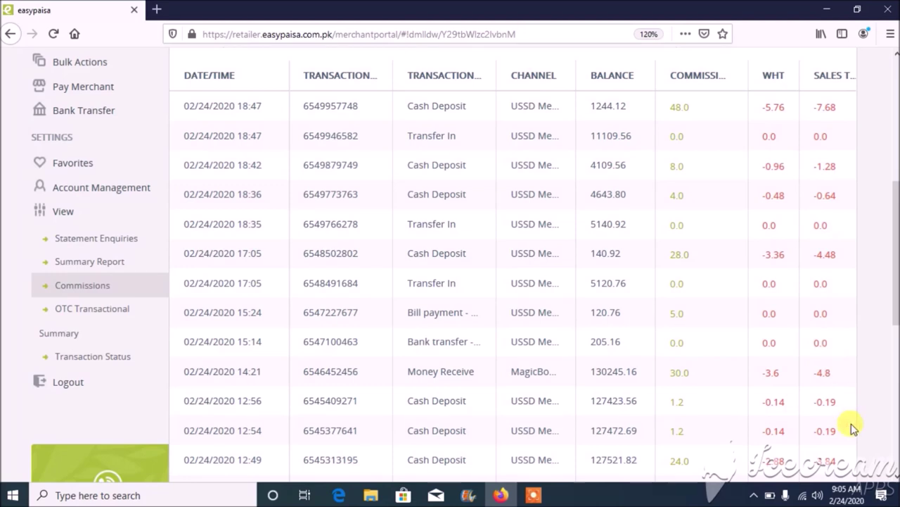
scroll(895, 478, "down", 7)
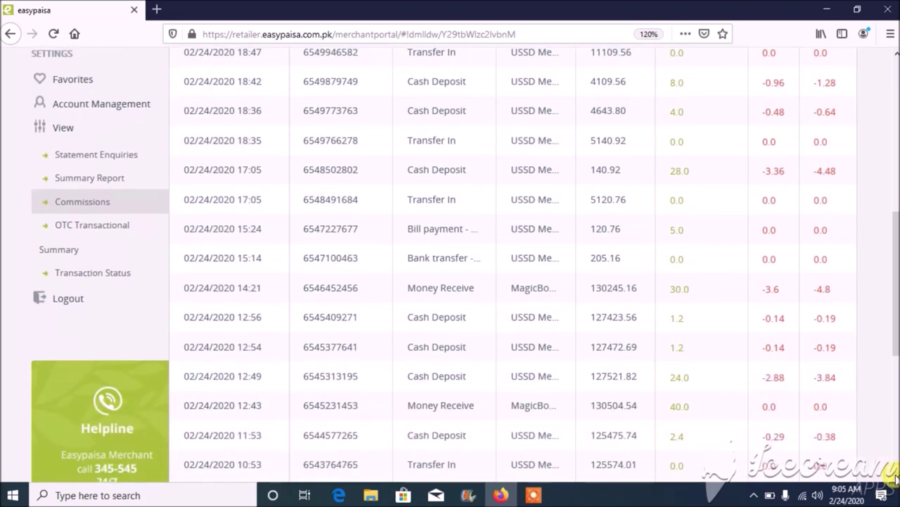
scroll(894, 478, "down", 1)
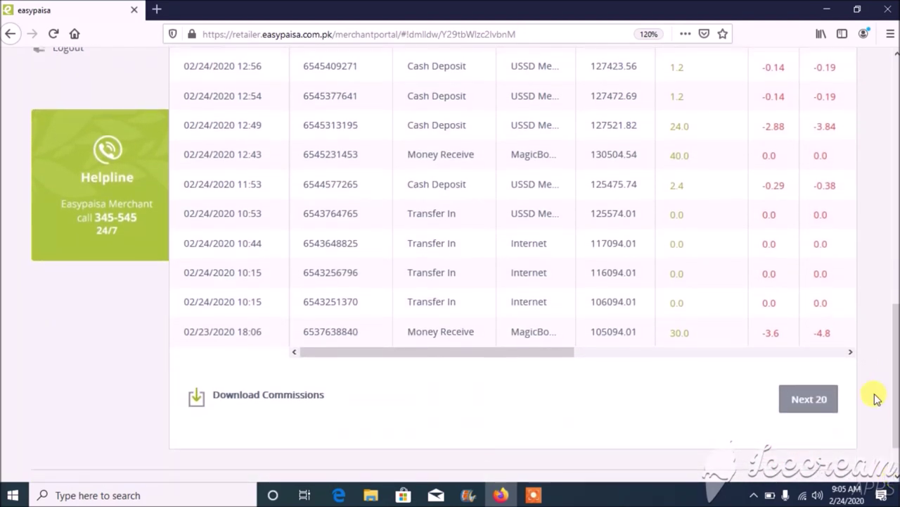
scroll(850, 354, "right", 6)
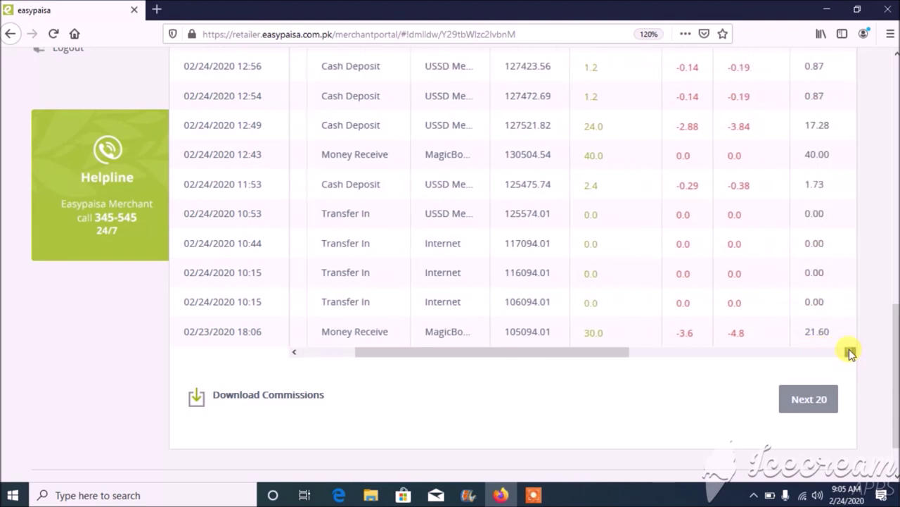
scroll(848, 352, "right", 2)
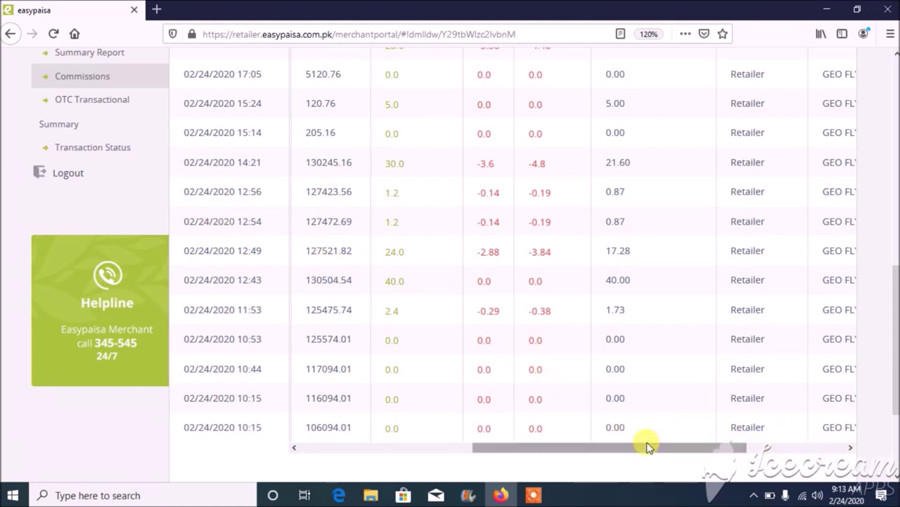
- Return to the top of the commission results and go back to the portal Home page
left_click_drag(295, 448, 294, 448)
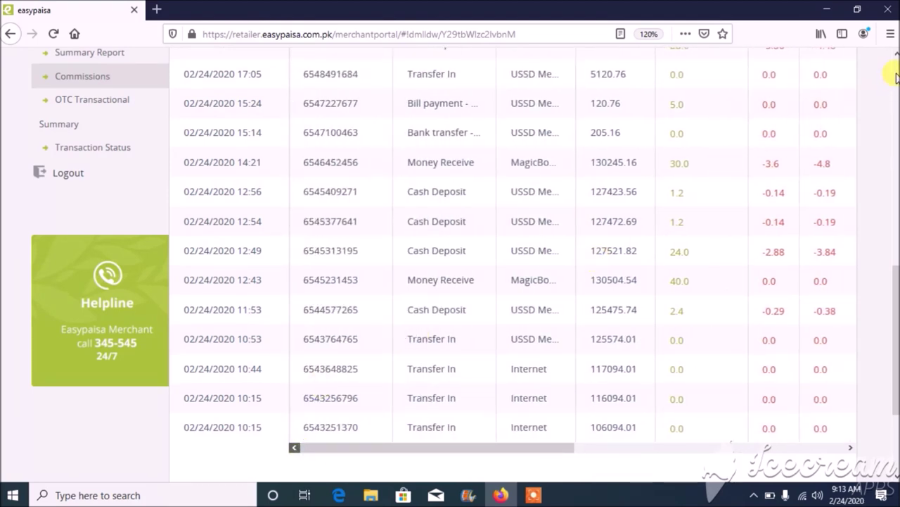
left_click_drag(895, 60, 894, 60)
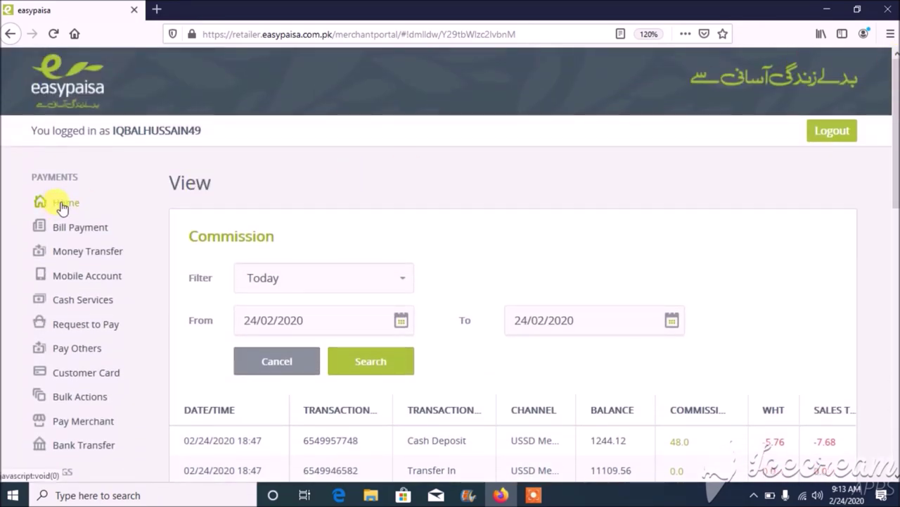
left_click(62, 206)
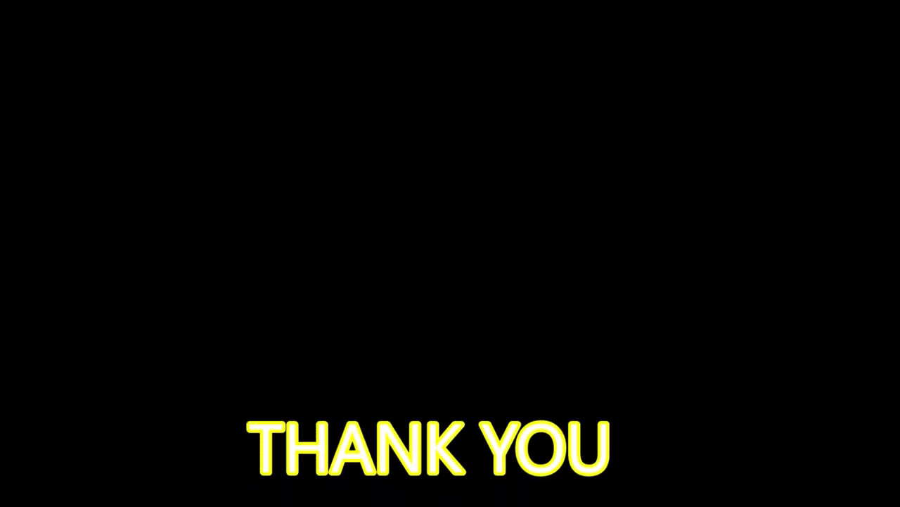